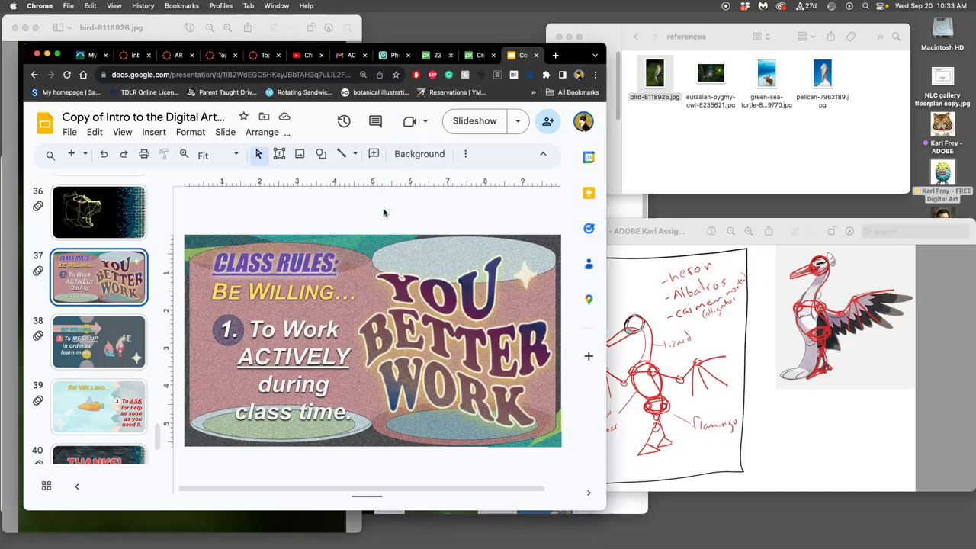
Bring the Intro to the Digital Art Discipline Slides window to the front and enlarge it
left_click(745, 300)
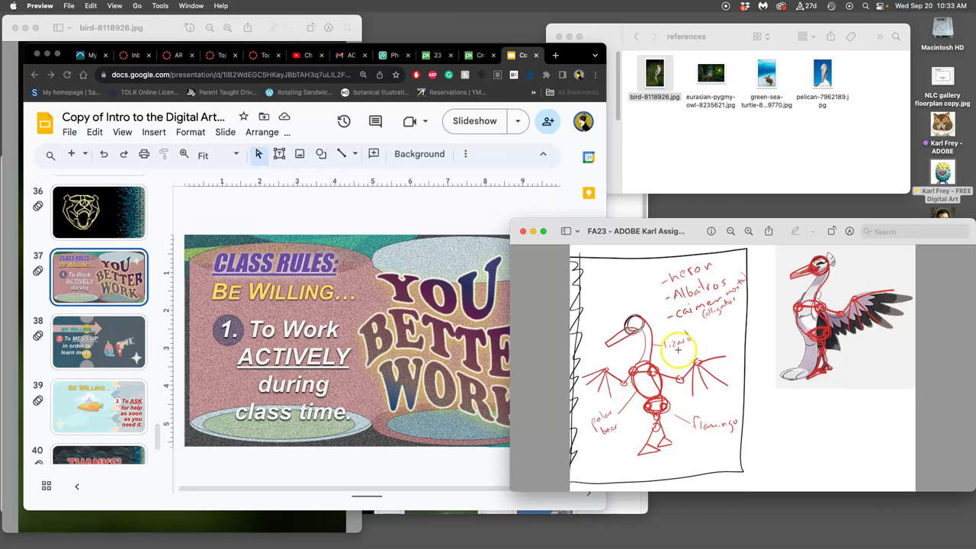
left_click(720, 144)
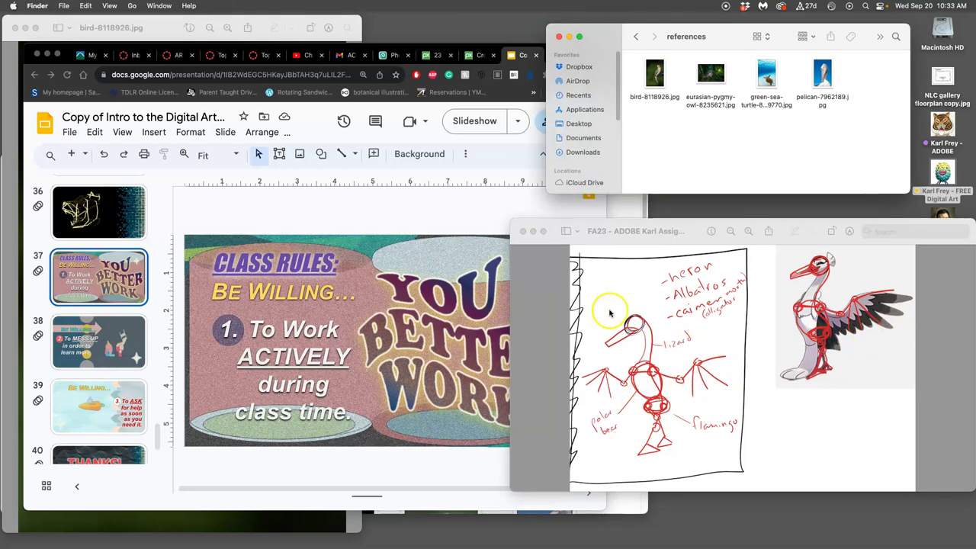
left_click(405, 220)
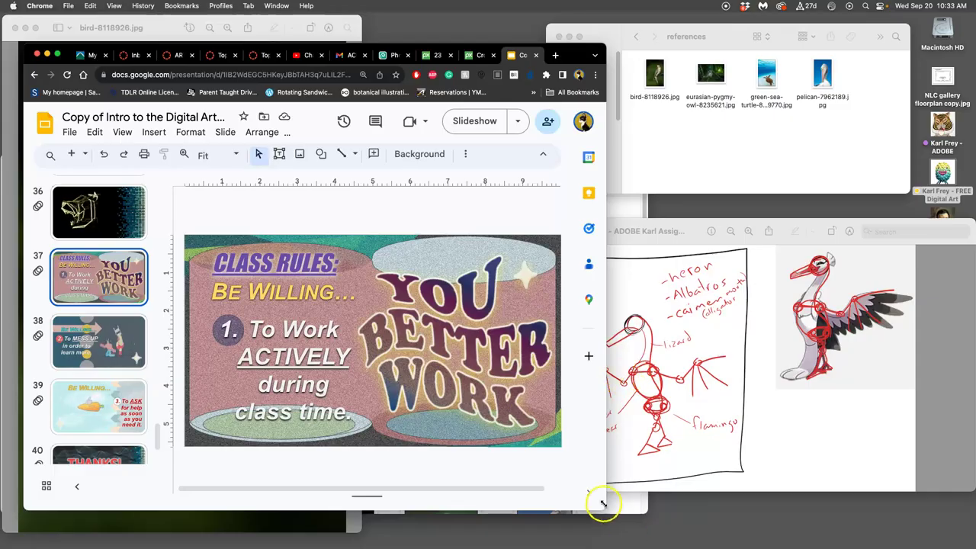
left_click_drag(603, 506, 801, 539)
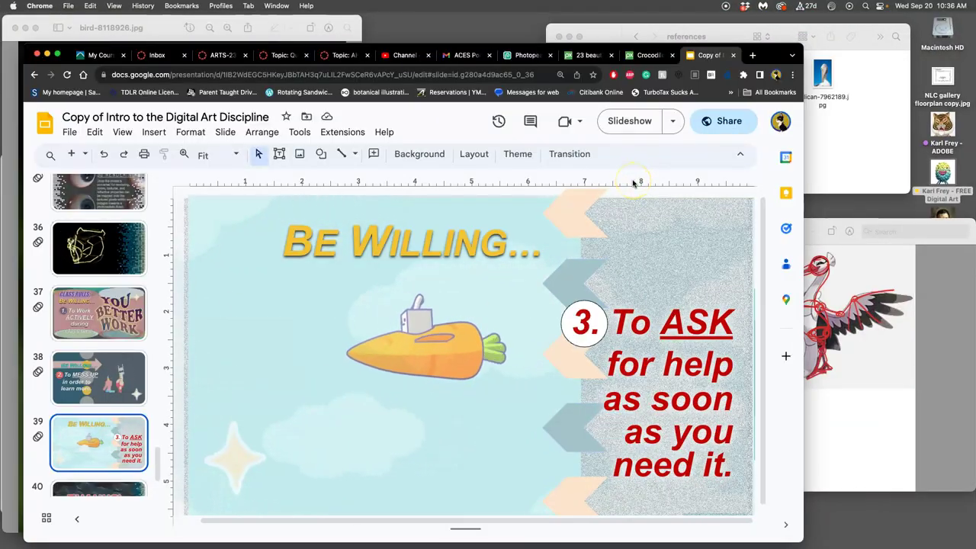
Display slide 39, 'Be Willing… 3. To ASK for help as soon as you need it', in the editor
left_click(633, 181)
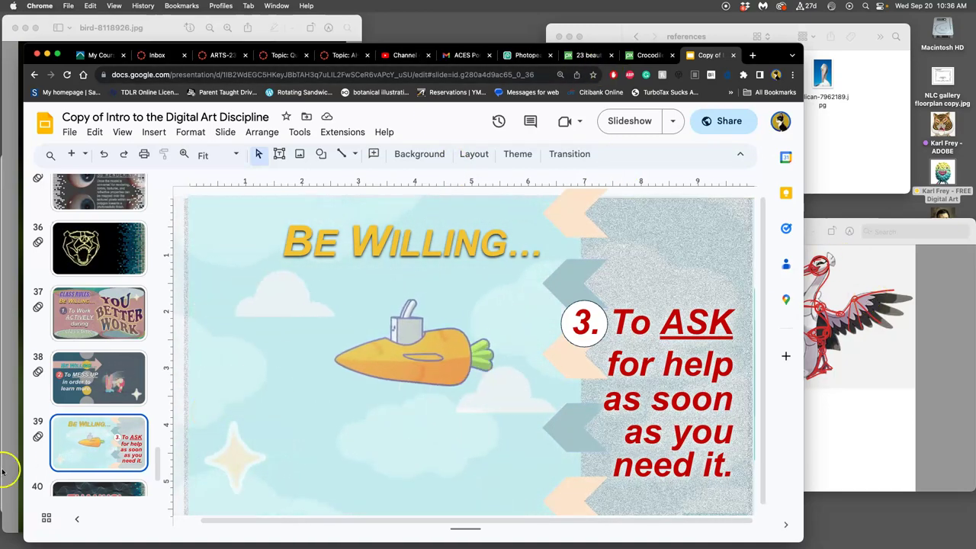
scroll(41, 456, "down", 3)
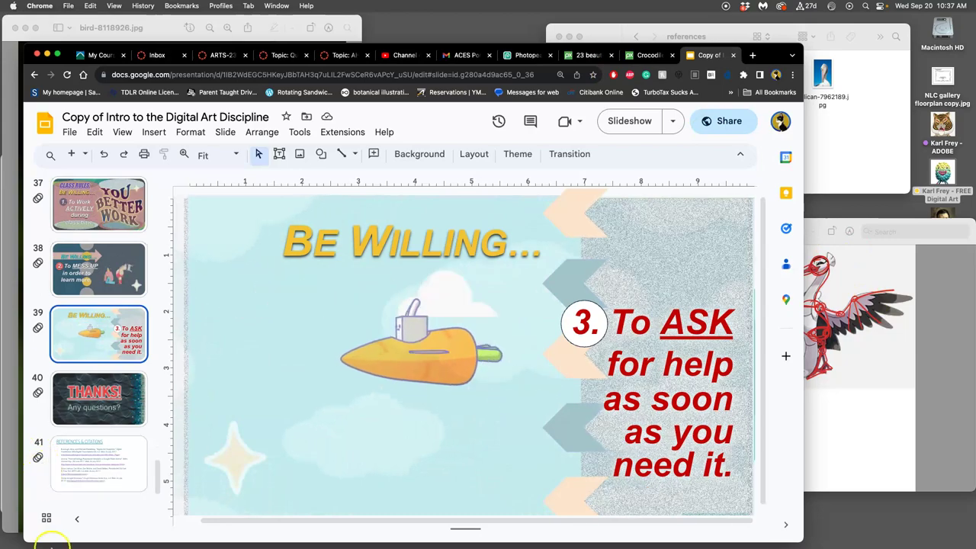
left_click(124, 389)
left_click(115, 340)
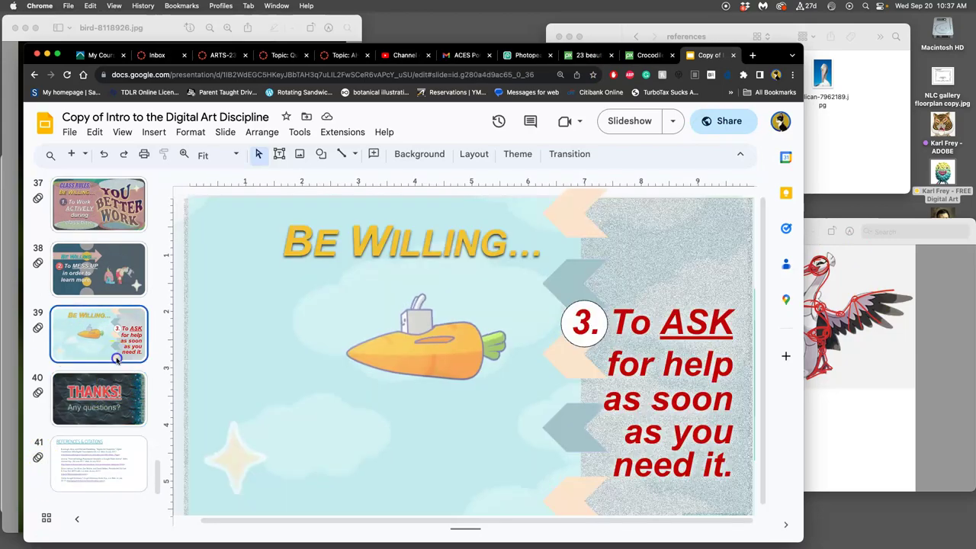
scroll(117, 348, "up", 2)
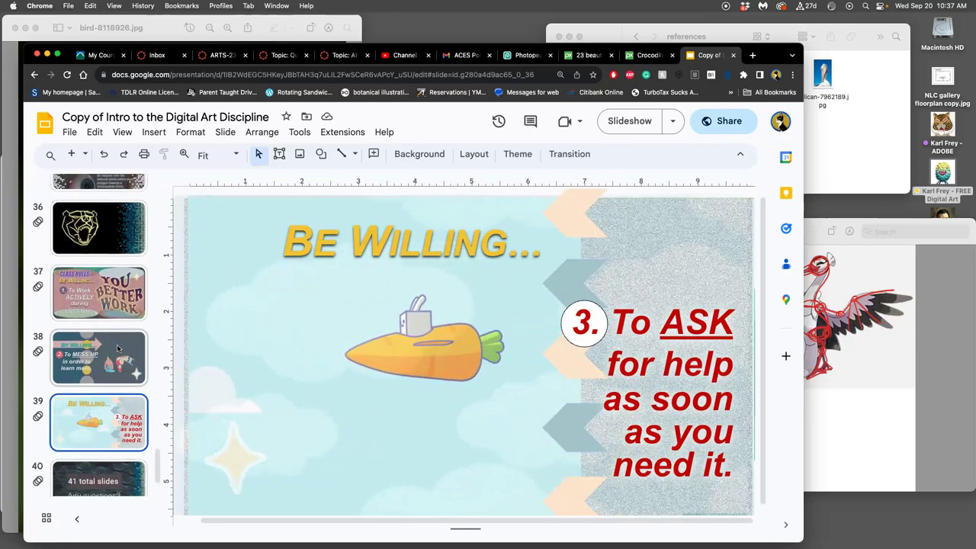
scroll(164, 305, "up", 4)
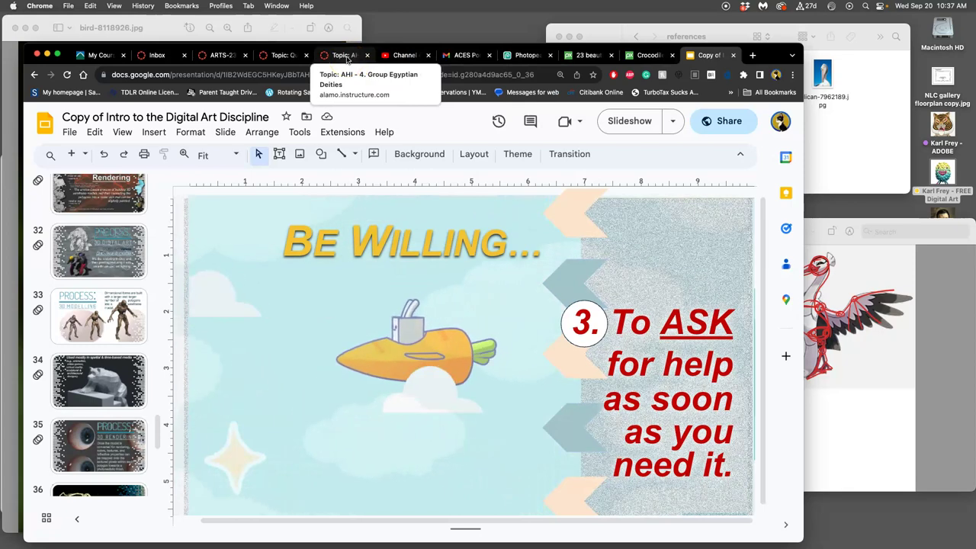
View the Question of the Day #1 and Assignment #1 Fantasy Landscape discussions in Canvas
left_click(345, 58)
left_click(292, 55)
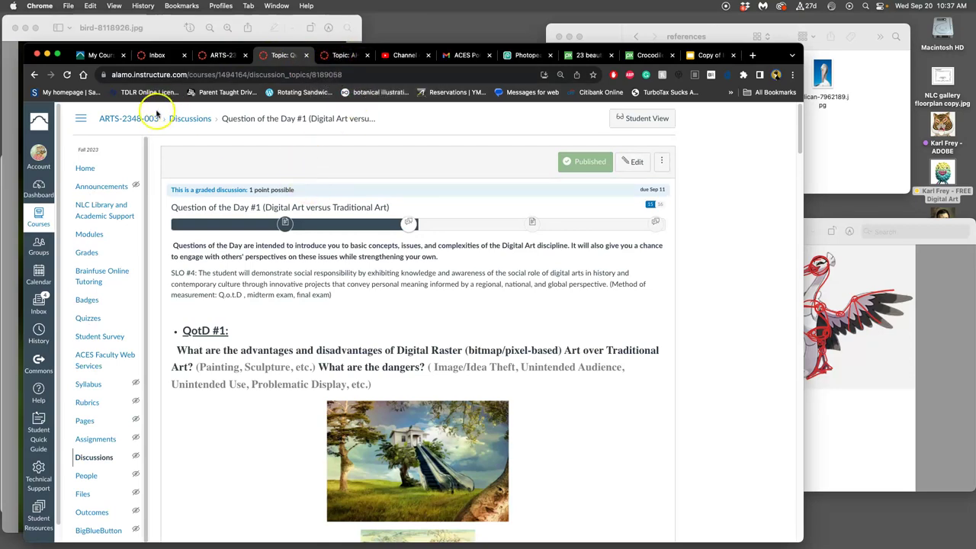
left_click(657, 225)
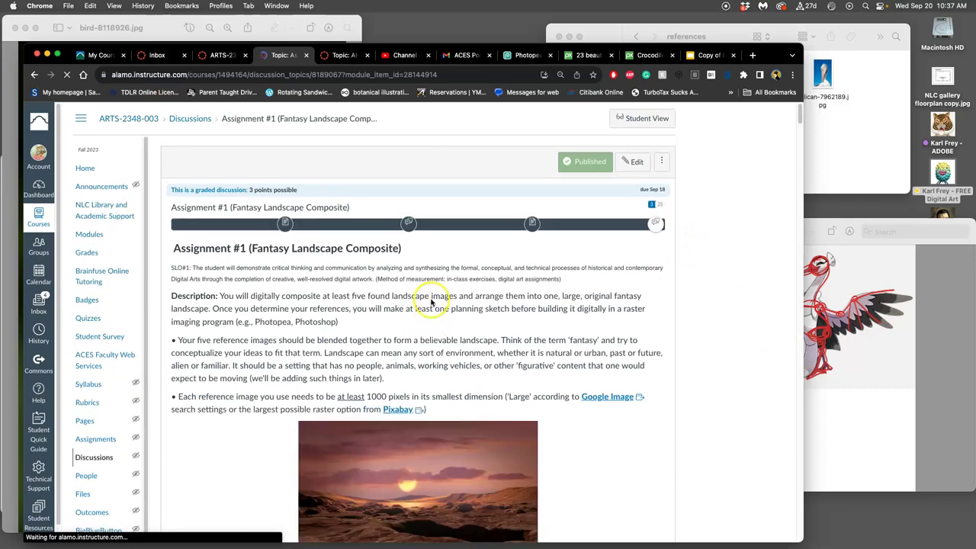
Go from the course home page to the Assignment Sheets page and scroll to the Creature Design link
left_click(89, 169)
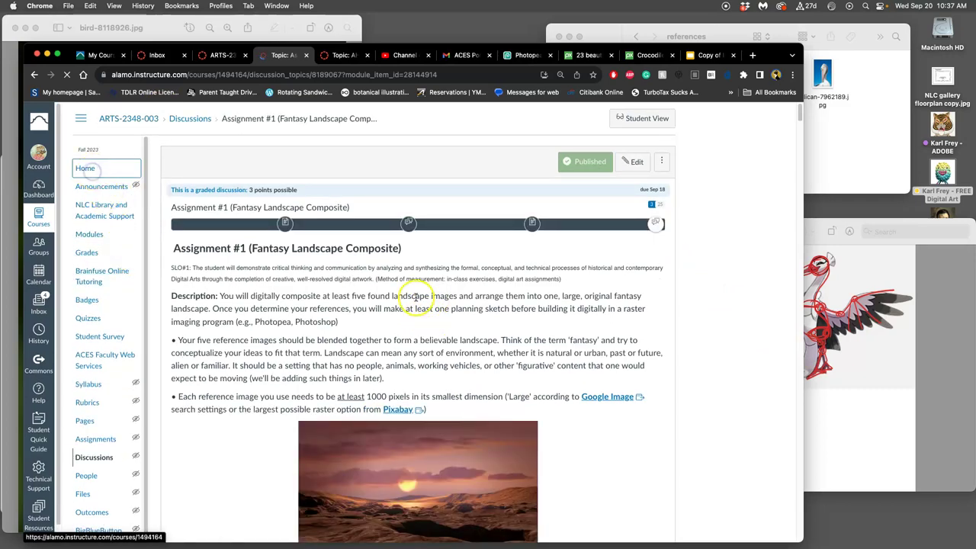
scroll(414, 301, "down", 3)
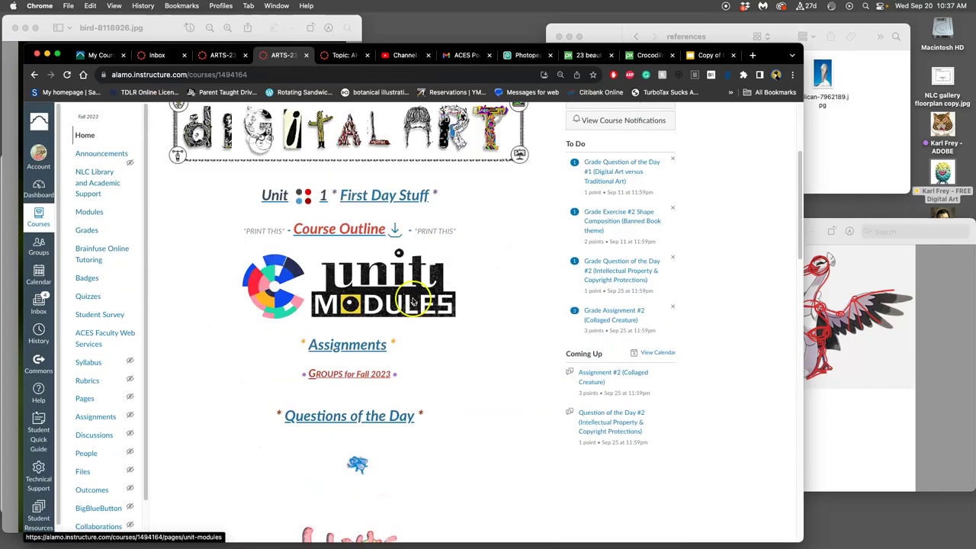
left_click(352, 345)
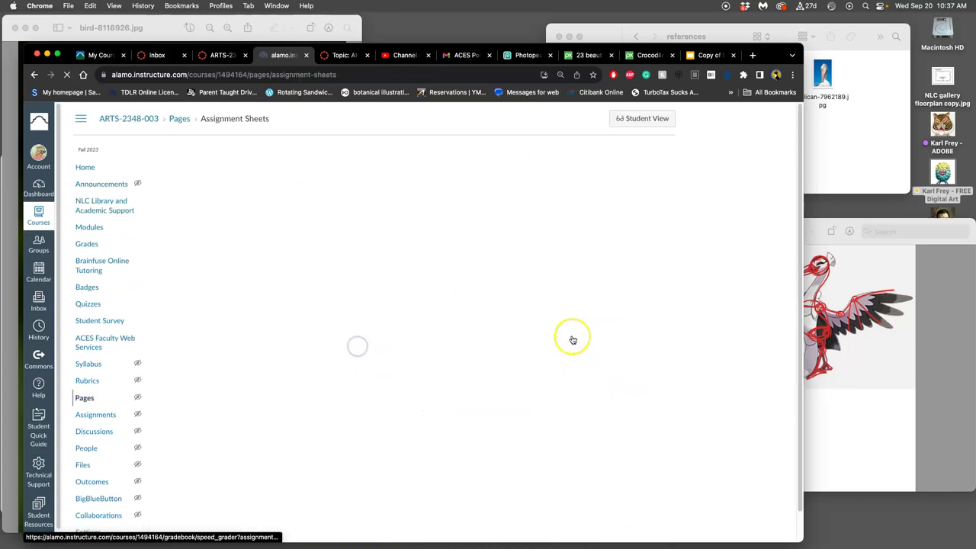
scroll(525, 324, "down", 5)
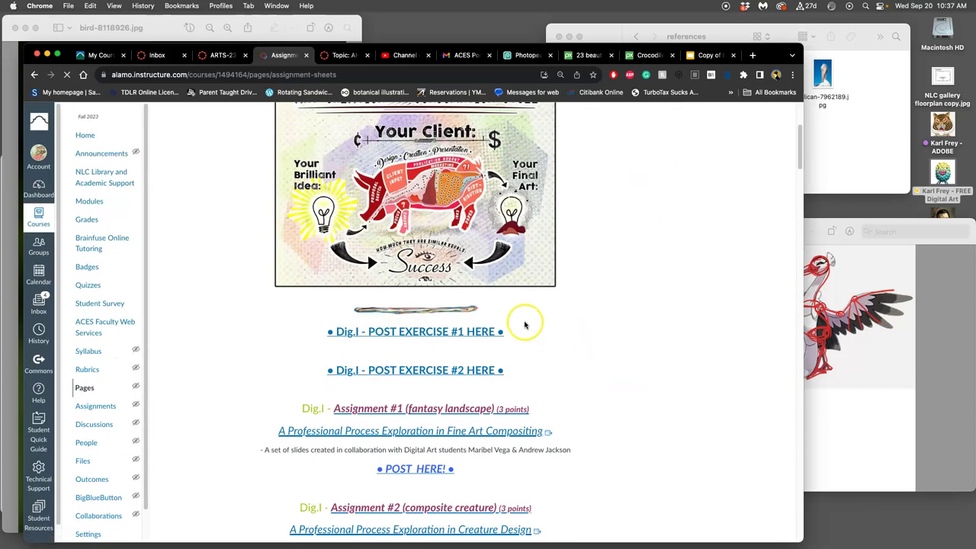
scroll(525, 324, "down", 5)
scroll(525, 324, "down", 2)
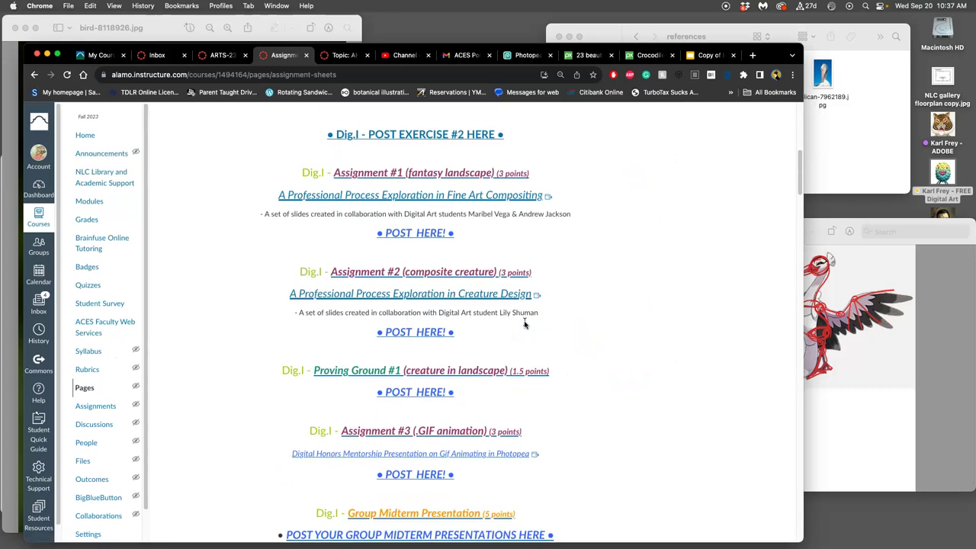
left_click(526, 273)
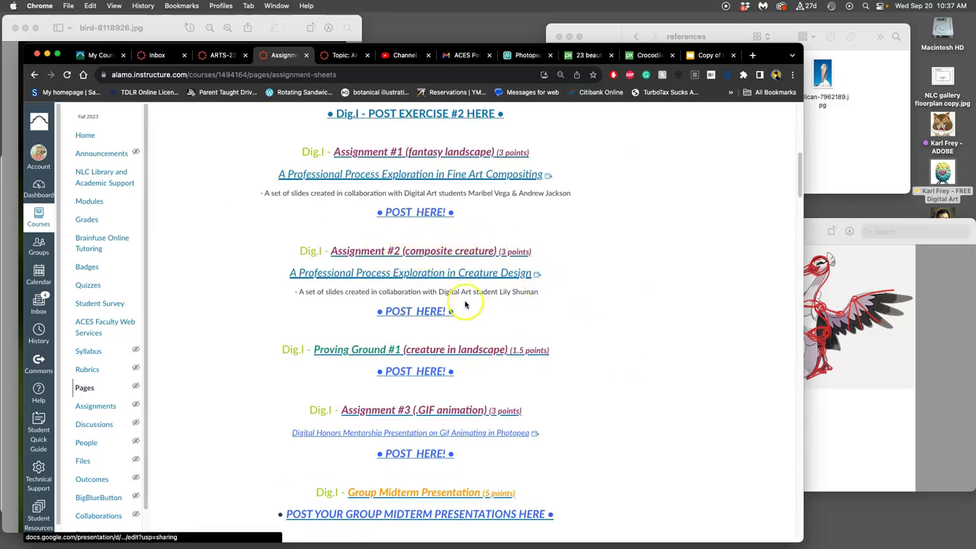
Open the Creature Design compositing slides in a new tab and glance through them
right_click(420, 278)
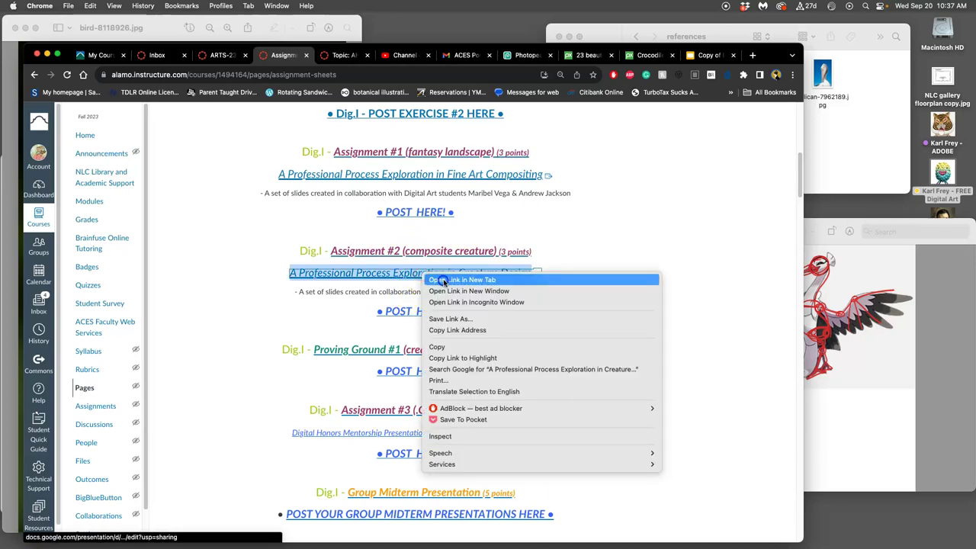
left_click(443, 277)
left_click(324, 55)
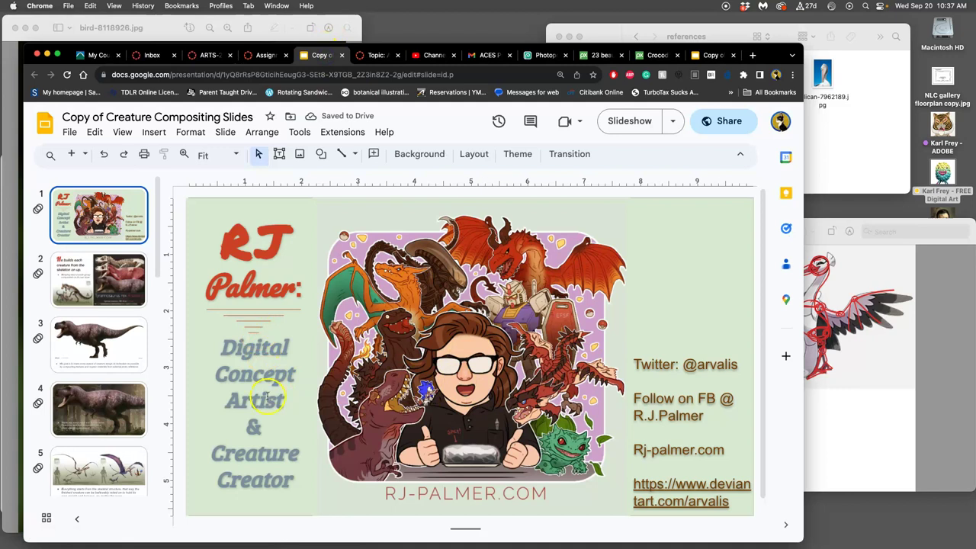
scroll(144, 356, "down", 5)
scroll(135, 356, "up", 5)
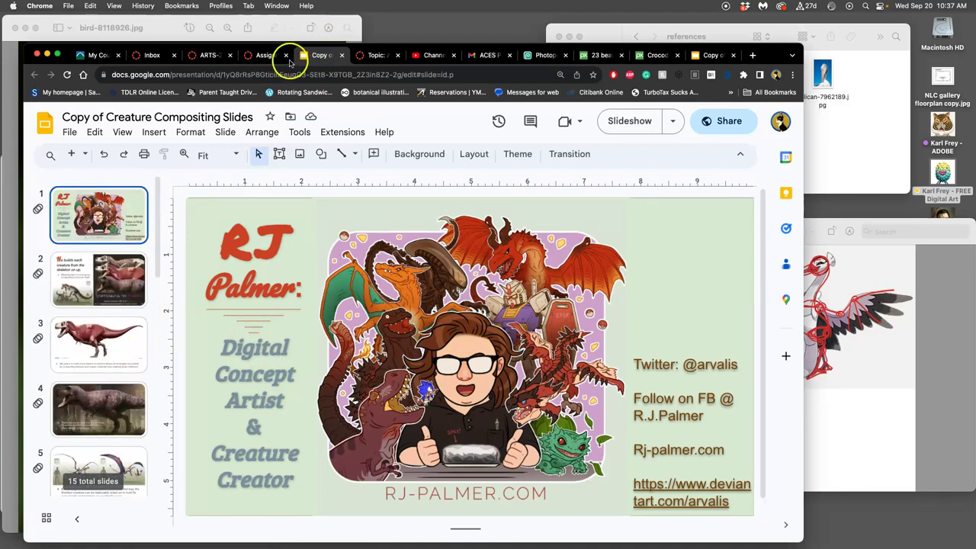
Open the Fine Art Compositing (Erik Johansson) deck in a new tab and view slides 3, 15 and 19
left_click(264, 55)
right_click(491, 184)
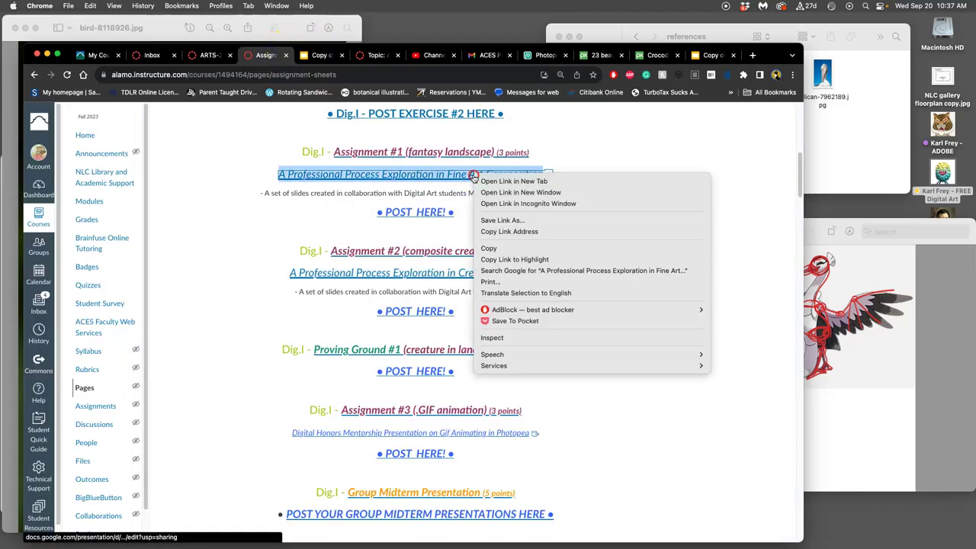
left_click(497, 180)
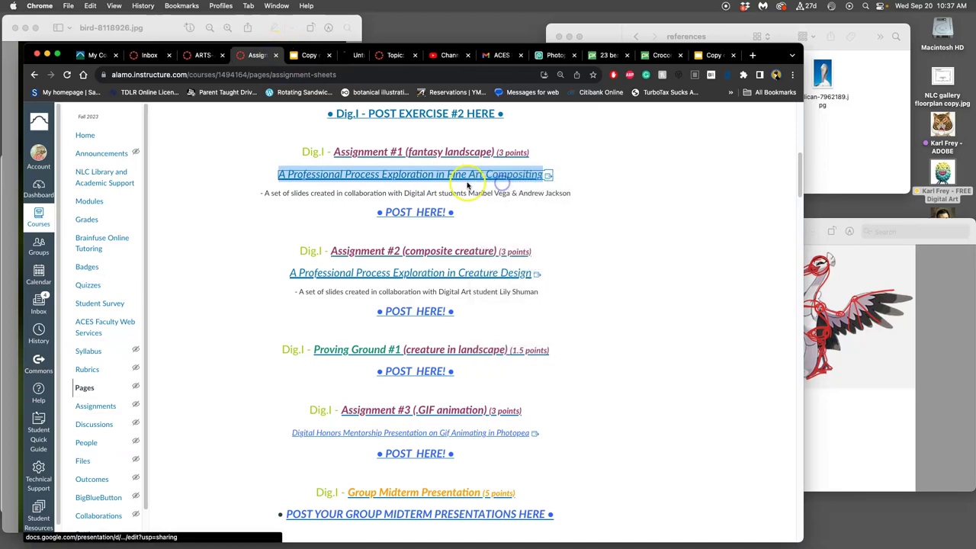
left_click(354, 55)
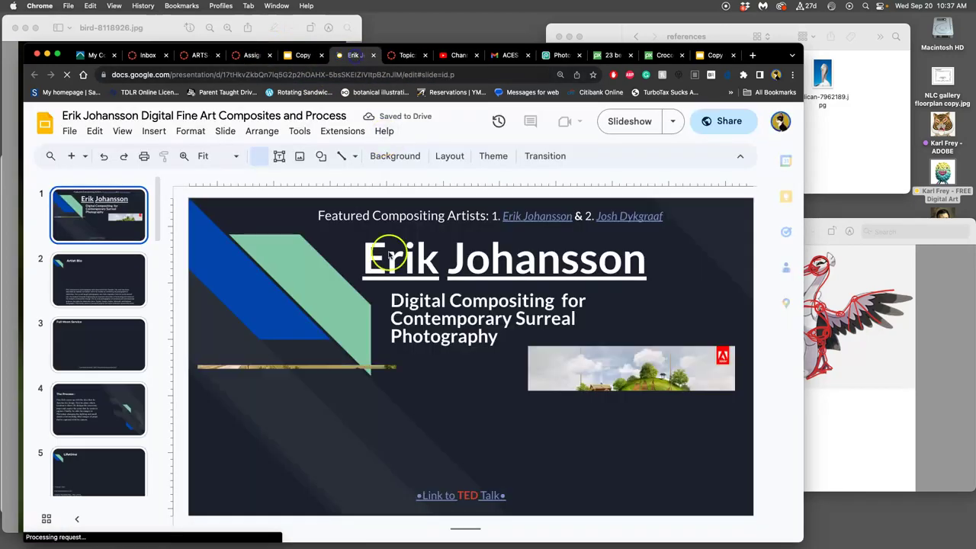
left_click(118, 348)
scroll(118, 351, "down", 5)
scroll(119, 355, "down", 5)
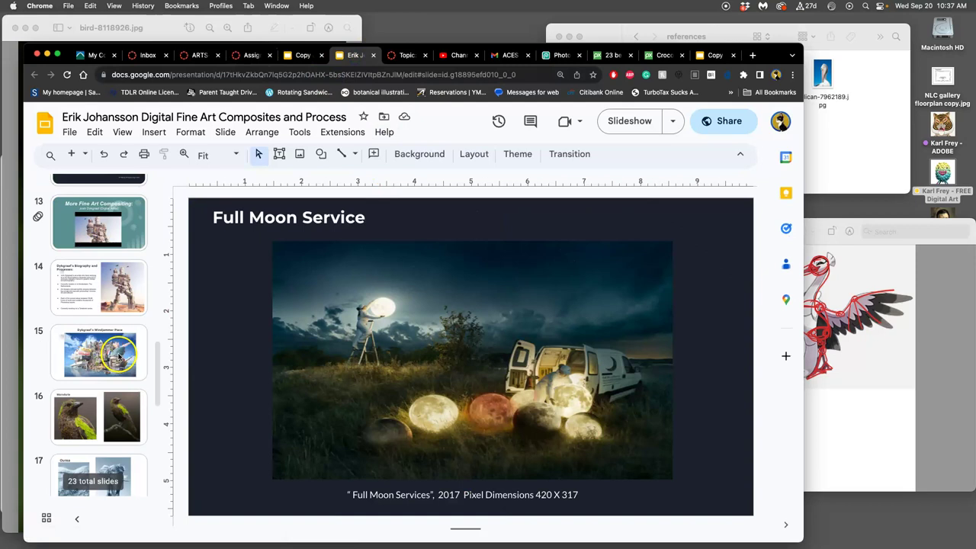
left_click(125, 356)
scroll(76, 382, "down", 4)
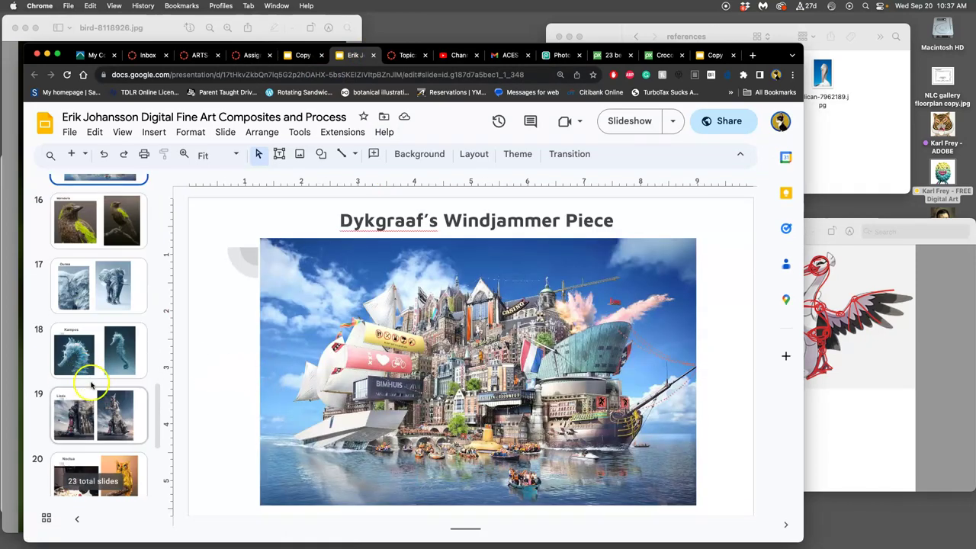
left_click(97, 410)
Browse the Creature Compositing slides: T-rex, pipe-cleaner collage, Queen and King Alien, Bulbasaur
left_click(303, 55)
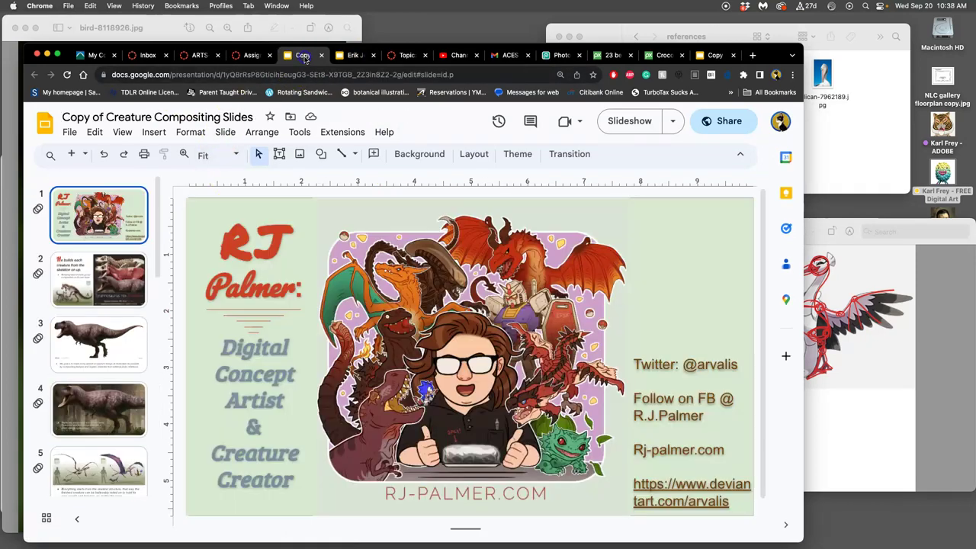
left_click(68, 333)
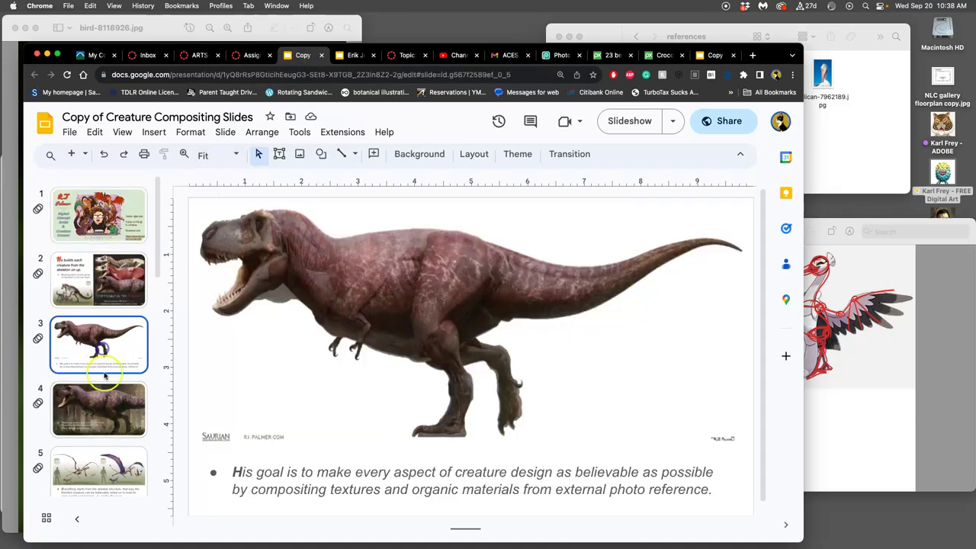
scroll(102, 427, "down", 3)
left_click(106, 419)
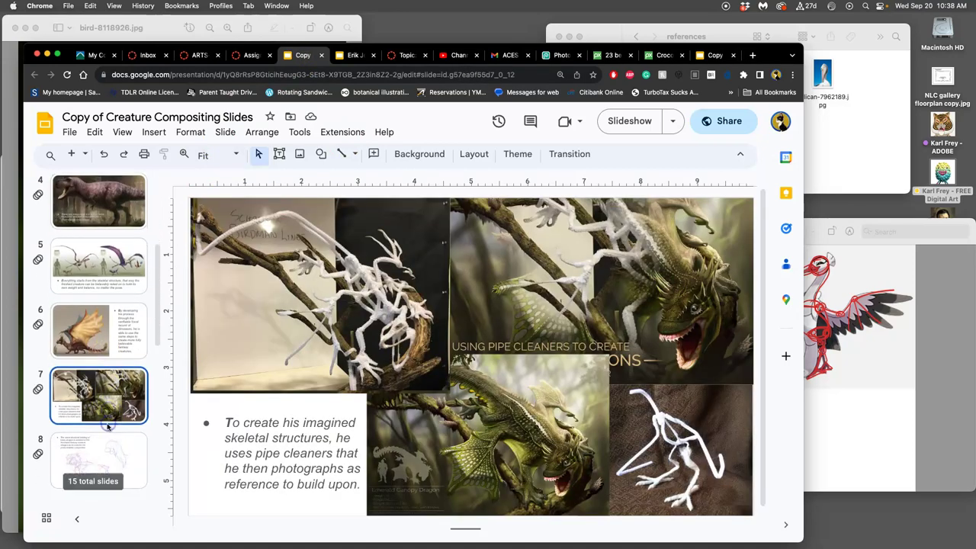
scroll(106, 427, "down", 3)
left_click(107, 428)
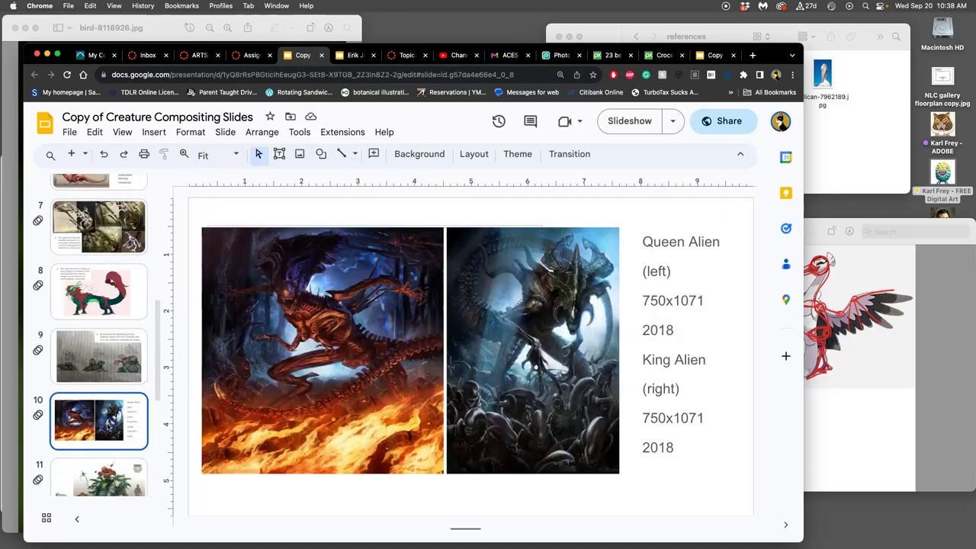
scroll(106, 427, "down", 3)
left_click(108, 424)
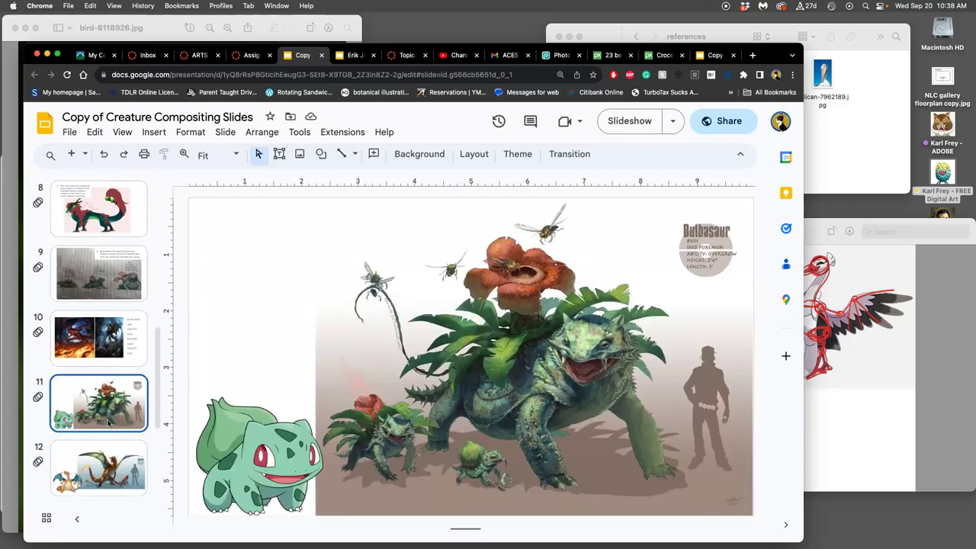
Step through slides 2, 3 and 4, ending on the T-rex in a forest
scroll(108, 336, "up", 10)
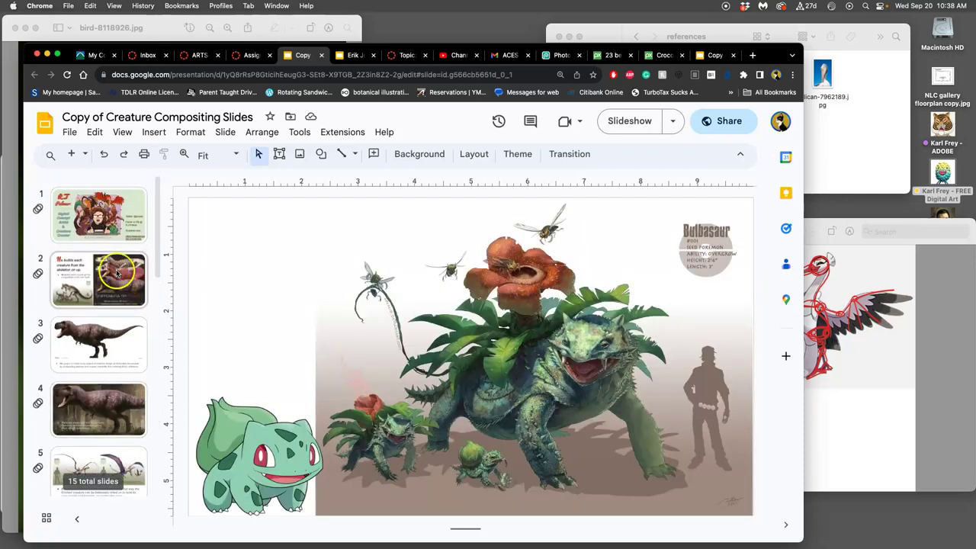
left_click(117, 274)
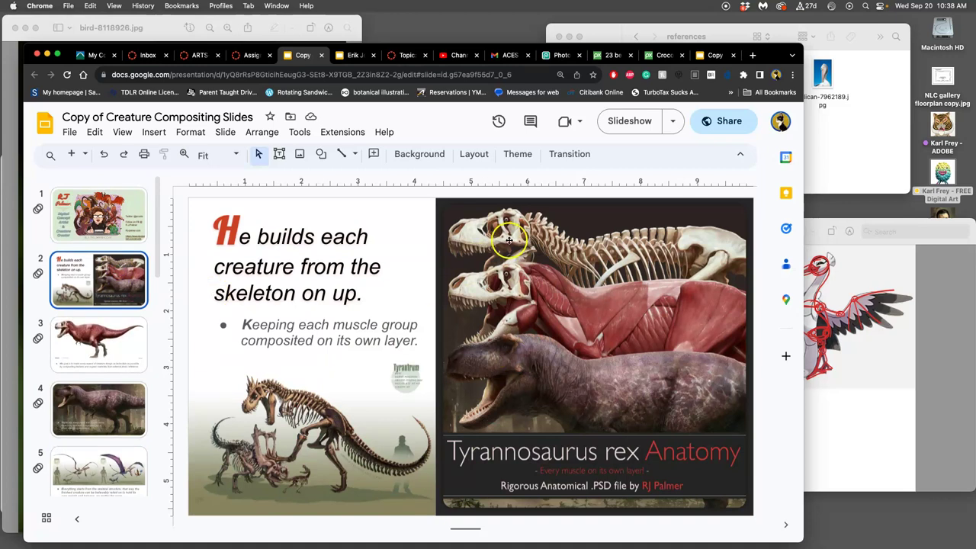
left_click(74, 347)
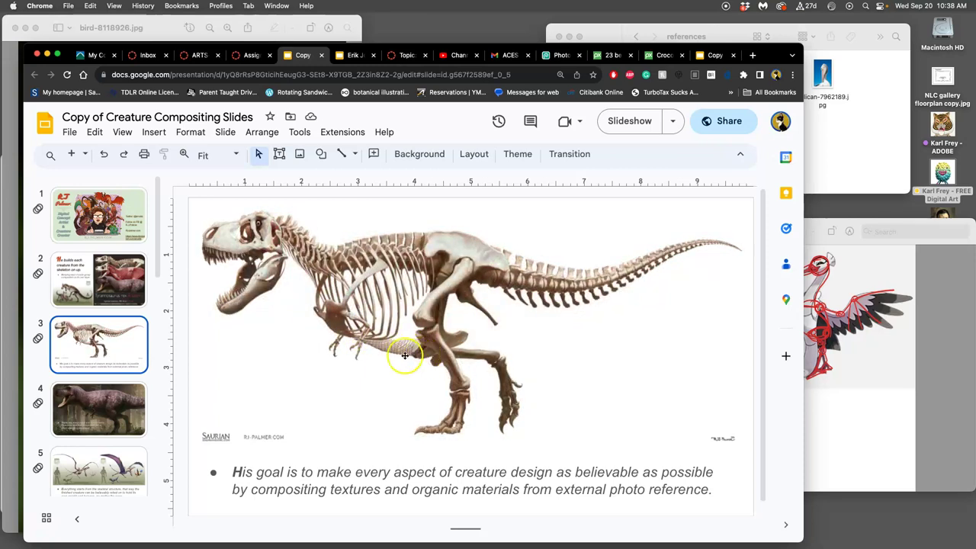
left_click(92, 399)
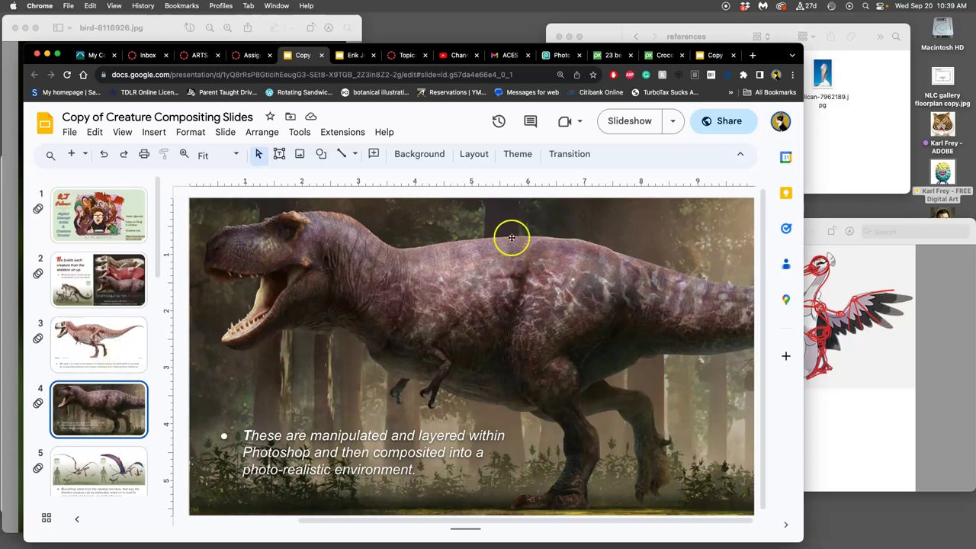
Open Assignment #2's POST HERE! discussion and scroll through its description
left_click(253, 55)
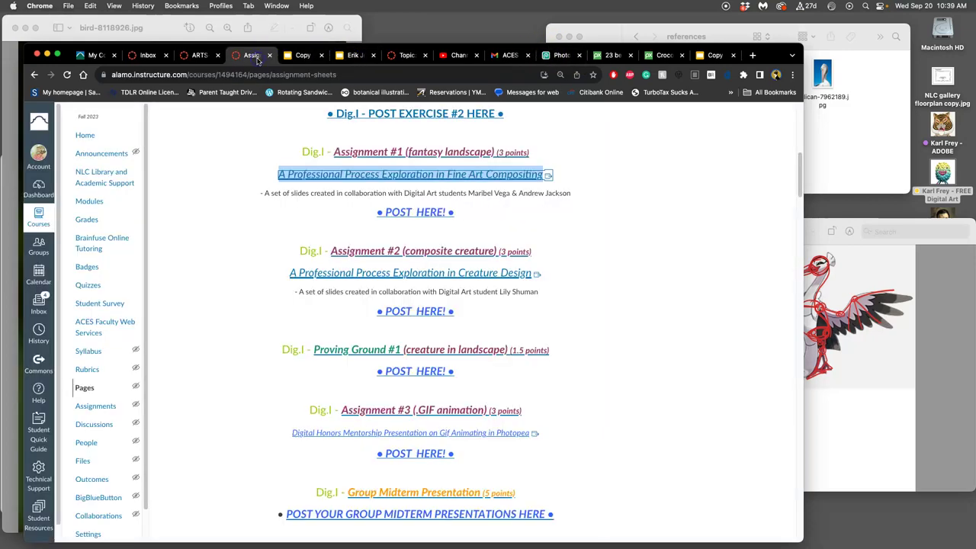
left_click(563, 313)
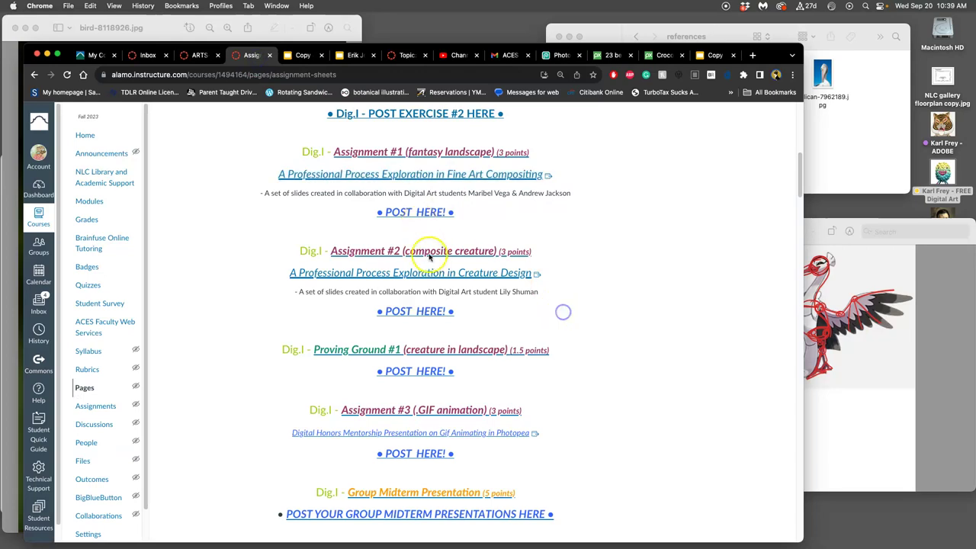
left_click(432, 311)
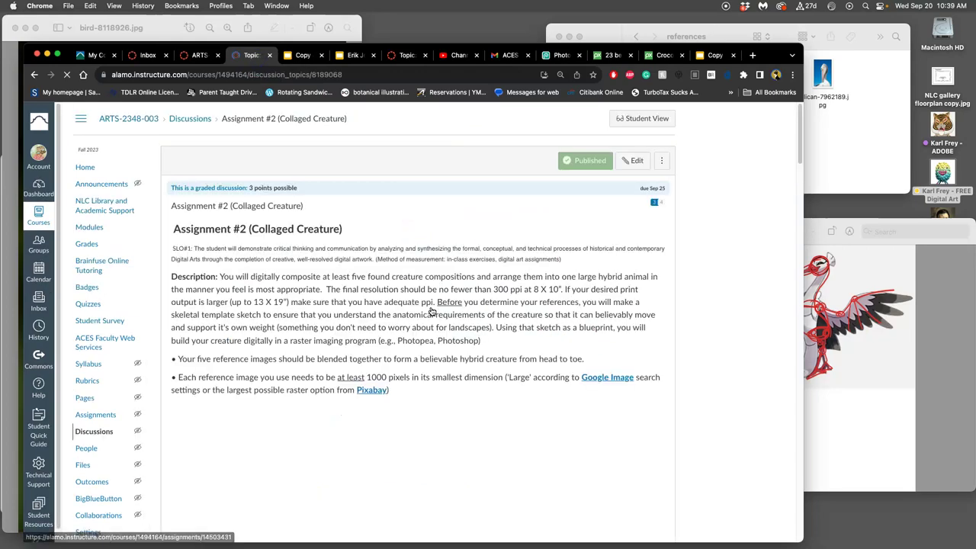
scroll(444, 302, "down", 5)
scroll(445, 301, "down", 7)
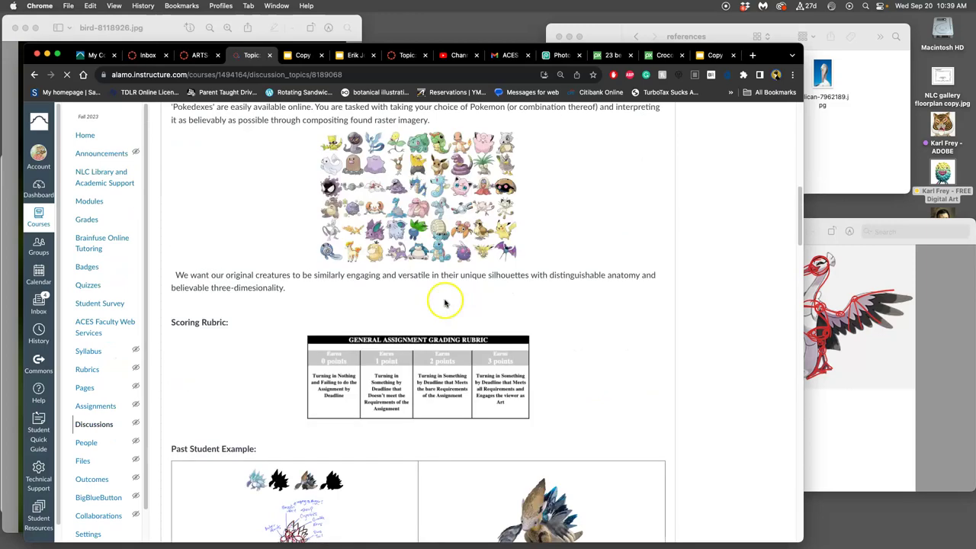
scroll(458, 299, "up", 5)
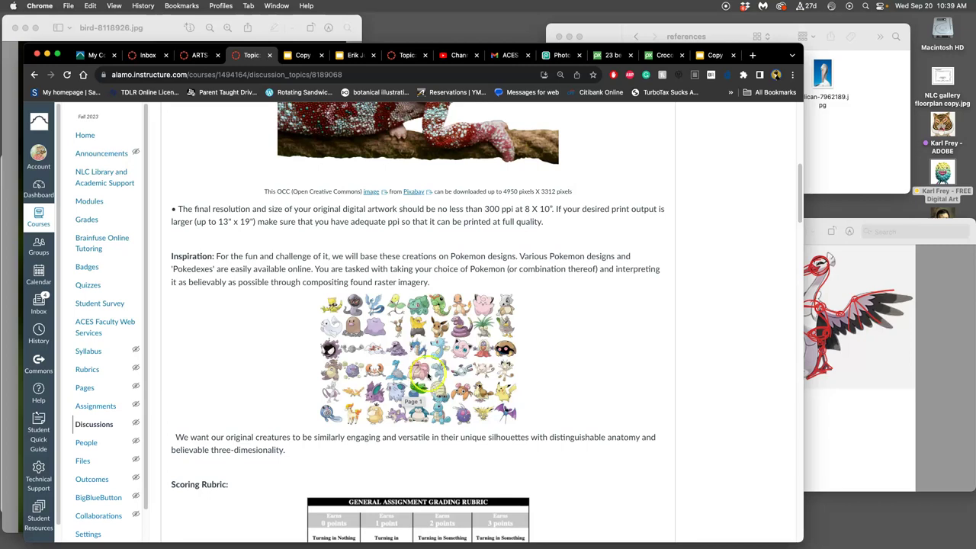
Zoom the Assignment #2 page to 175% and scroll to the Past Student Example sketch and composite
scroll(469, 389, "down", 5)
scroll(471, 391, "down", 3)
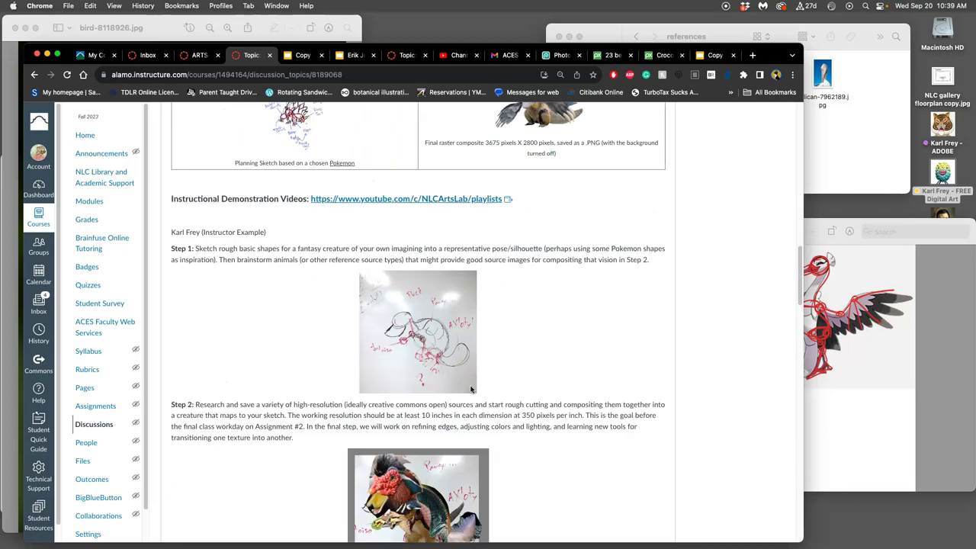
scroll(470, 390, "up", 2)
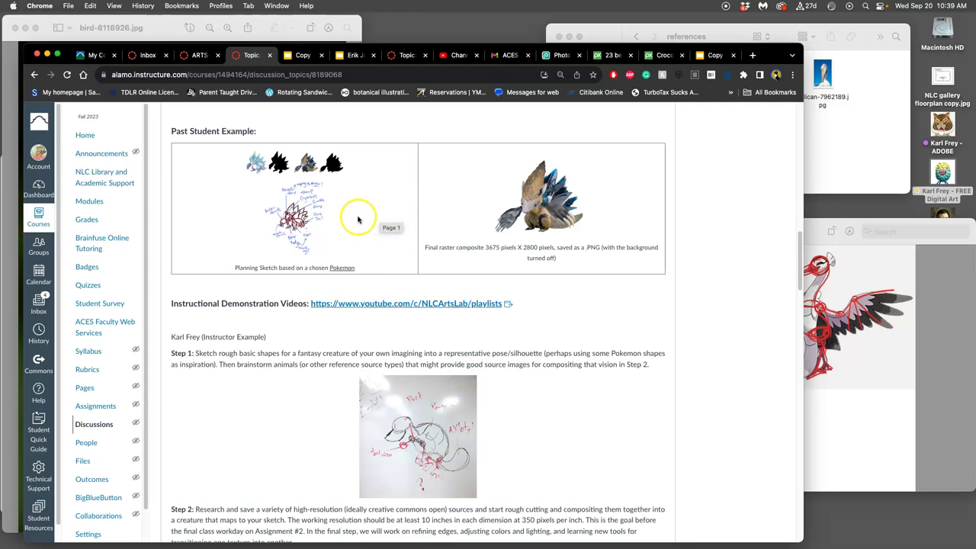
key("super+equal")
key("super+equal")
key("super+equal")
key("super+equal")
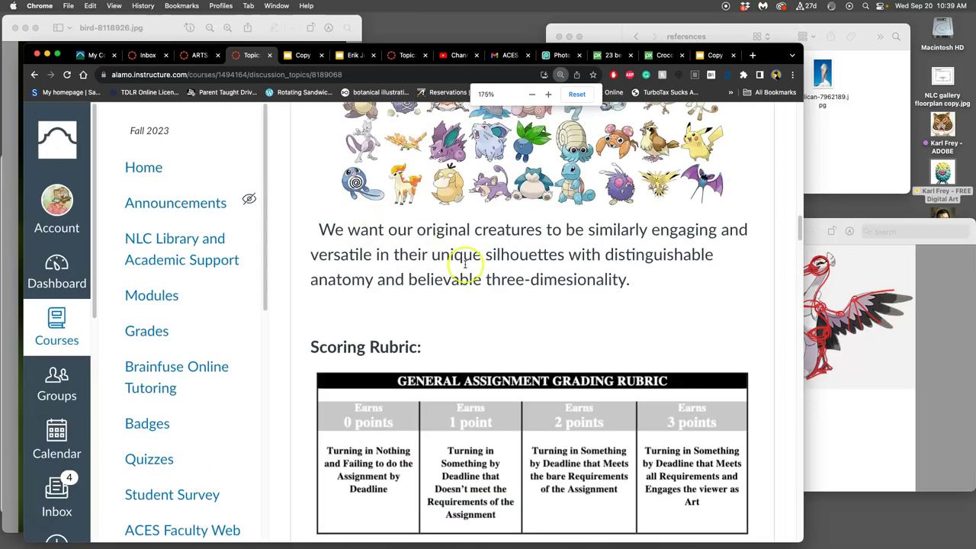
scroll(476, 276, "down", 1)
scroll(477, 276, "down", 5)
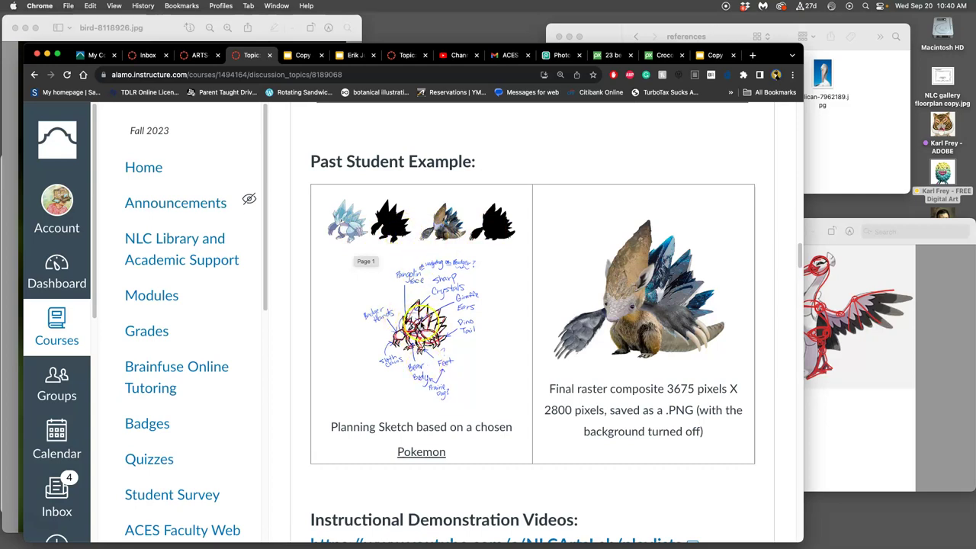
left_click(965, 394)
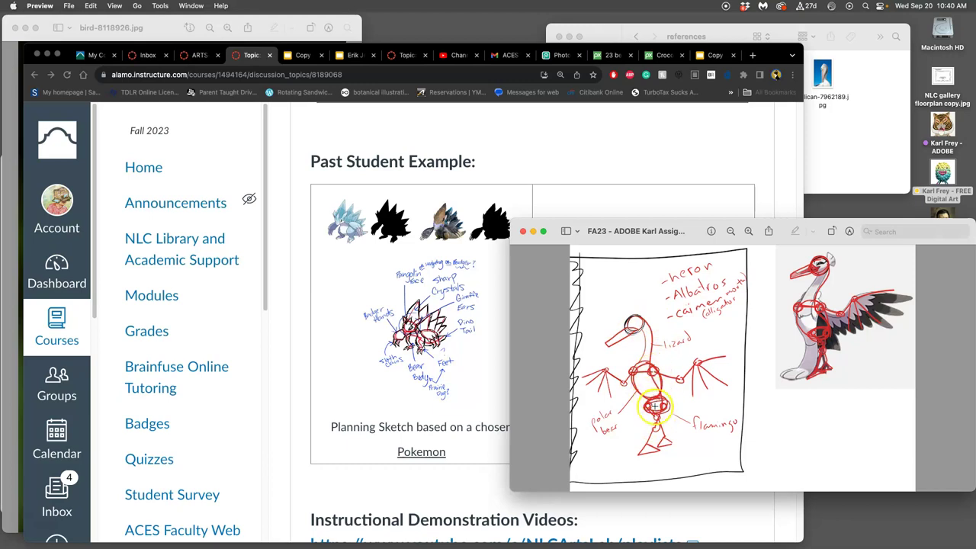
left_click(453, 340)
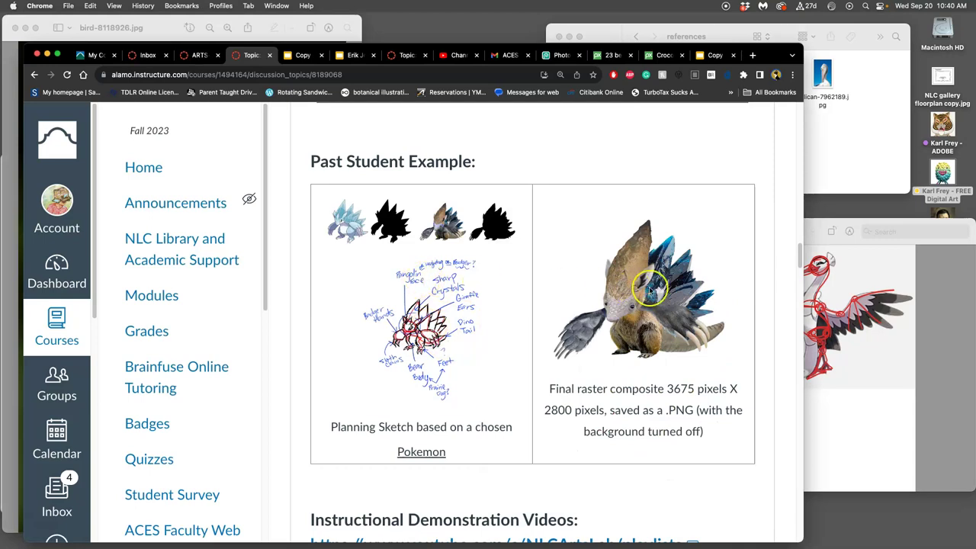
Open bird-8118926.jpg from the references folder to view the woodpecker, then close it
left_click(865, 130)
left_click(874, 274)
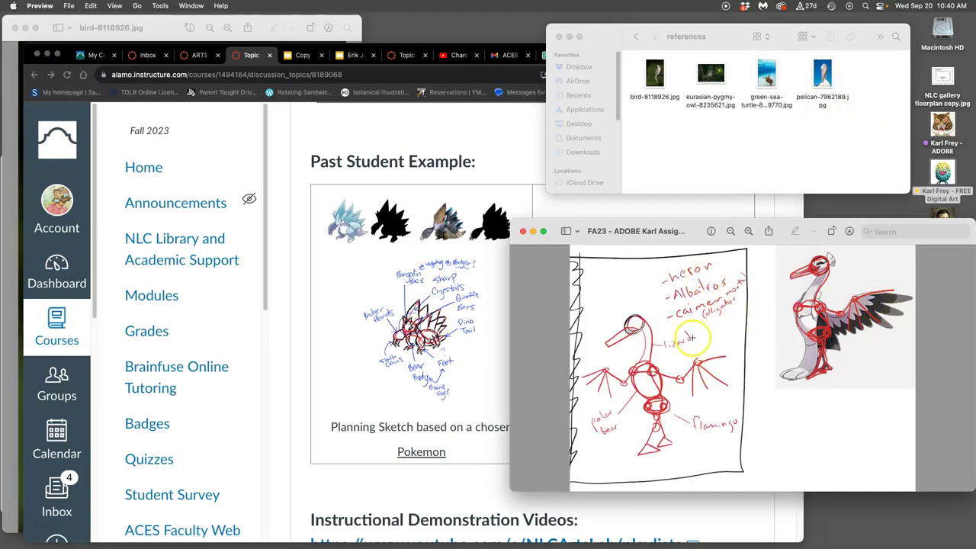
left_click(719, 169)
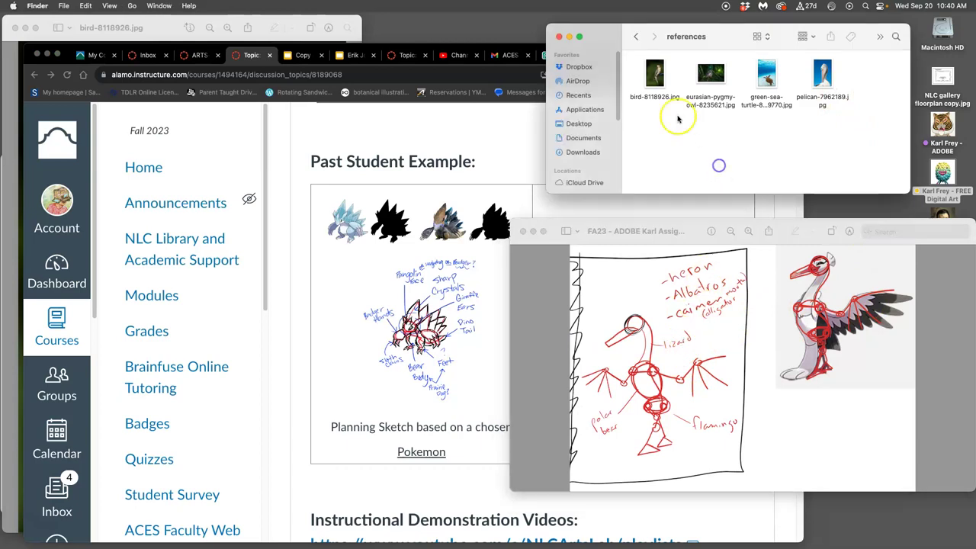
double_click(654, 76)
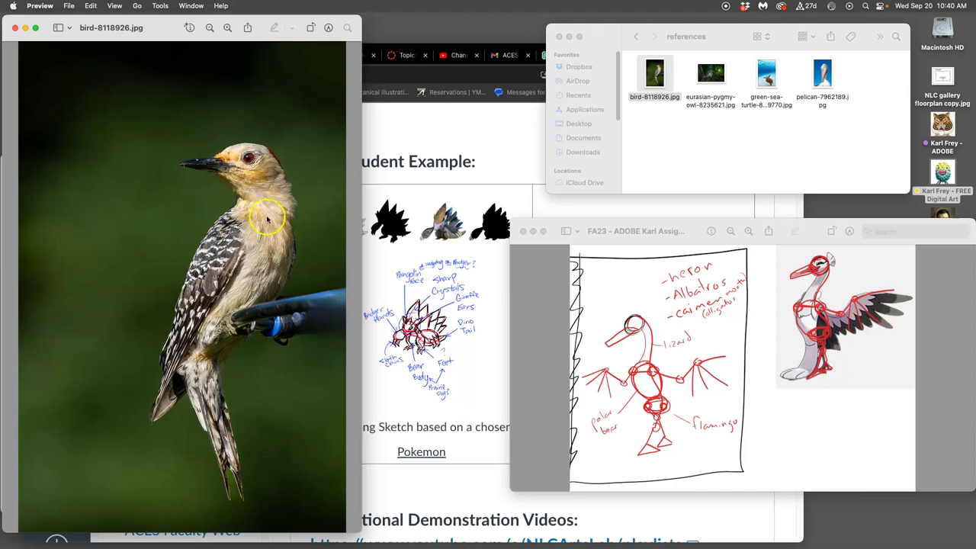
left_click(17, 31)
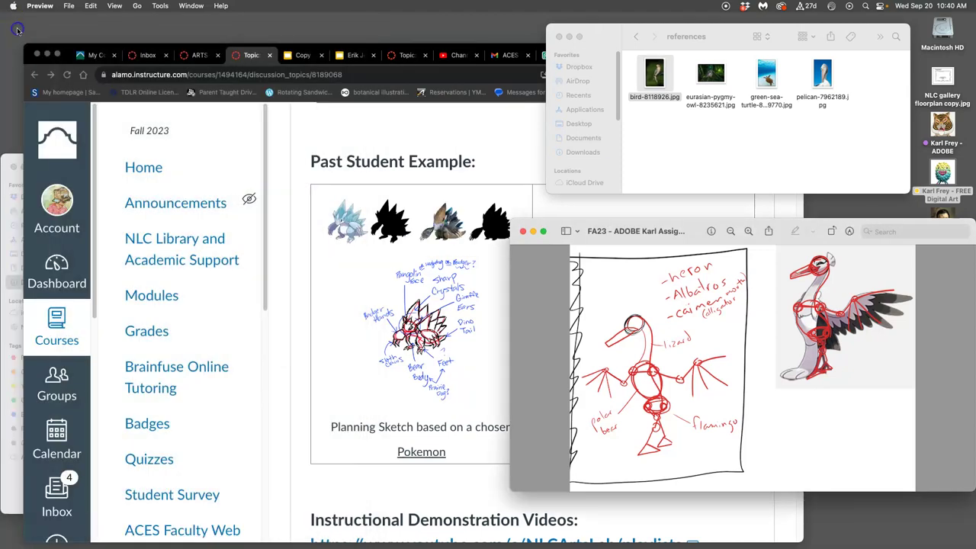
Return to Canvas and scroll to the instructor's annotated skeletal bird sketch post
left_click(427, 253)
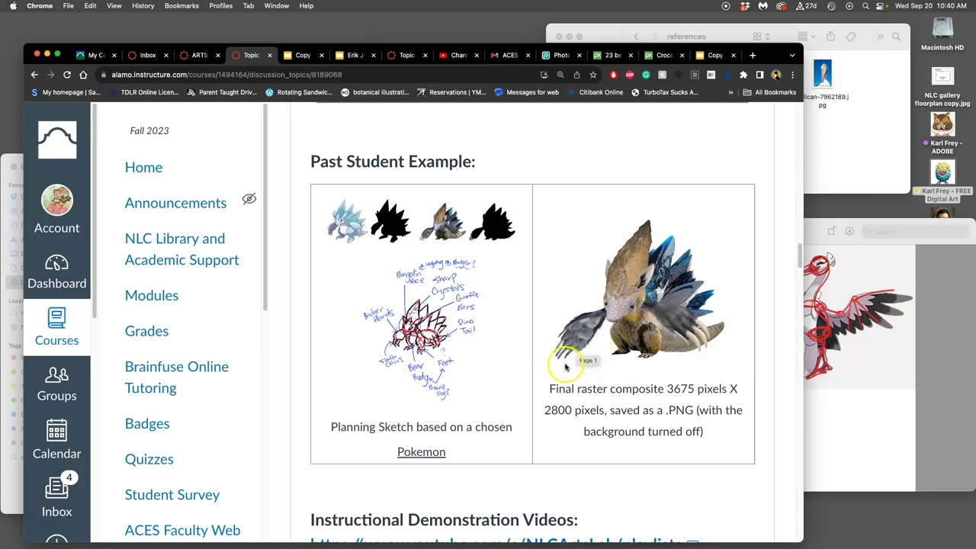
scroll(579, 365, "down", 8)
scroll(565, 368, "down", 2)
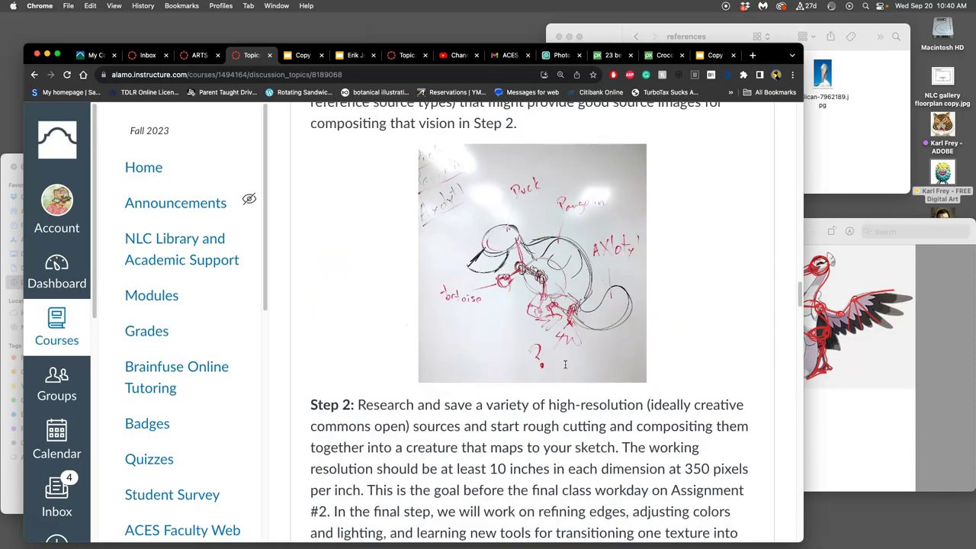
scroll(569, 331, "down", 6)
scroll(571, 331, "up", 2)
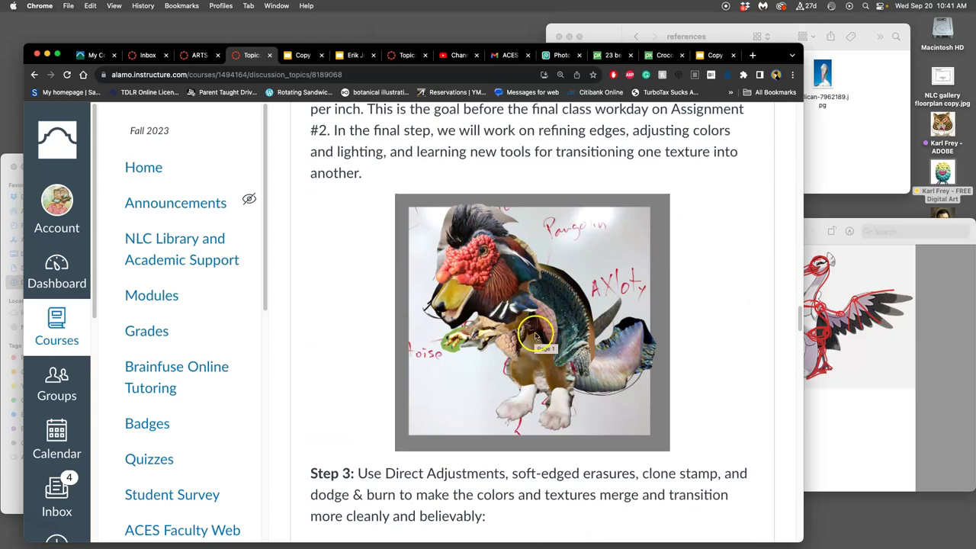
scroll(536, 335, "down", 10)
scroll(539, 331, "up", 5)
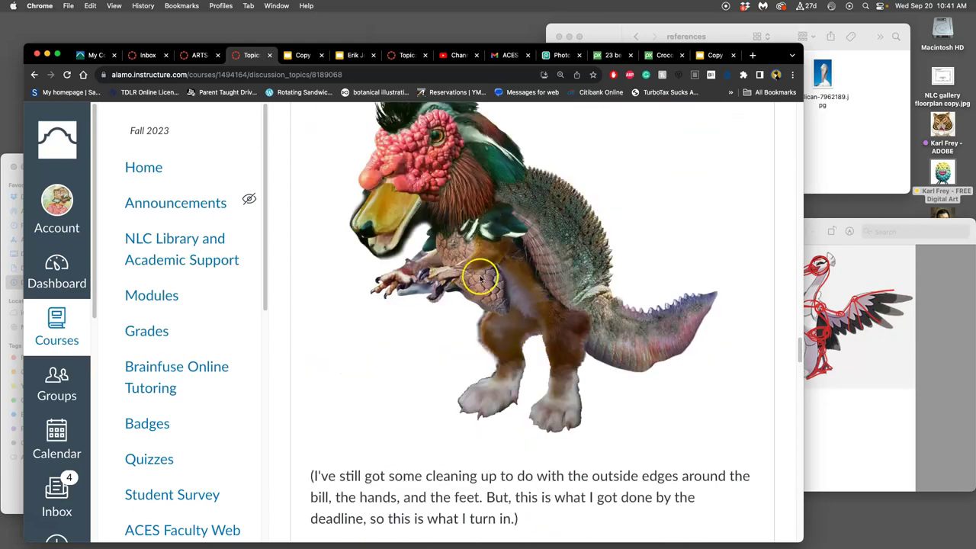
scroll(514, 288, "up", 2)
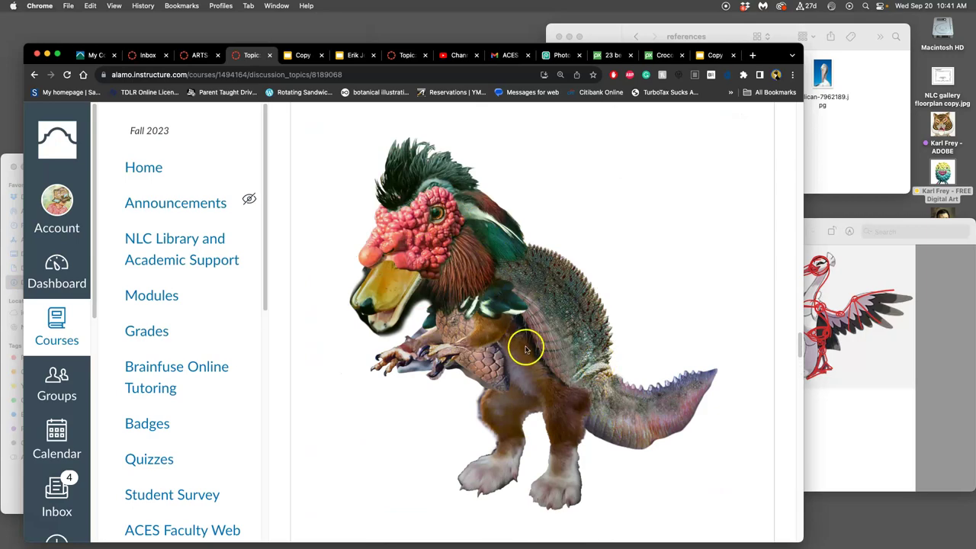
scroll(525, 349, "down", 10)
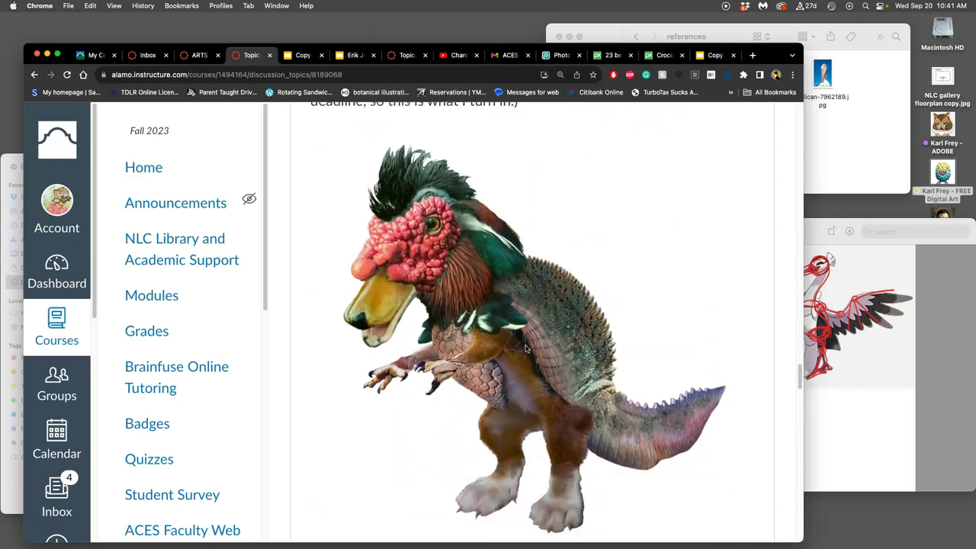
scroll(525, 350, "down", 5)
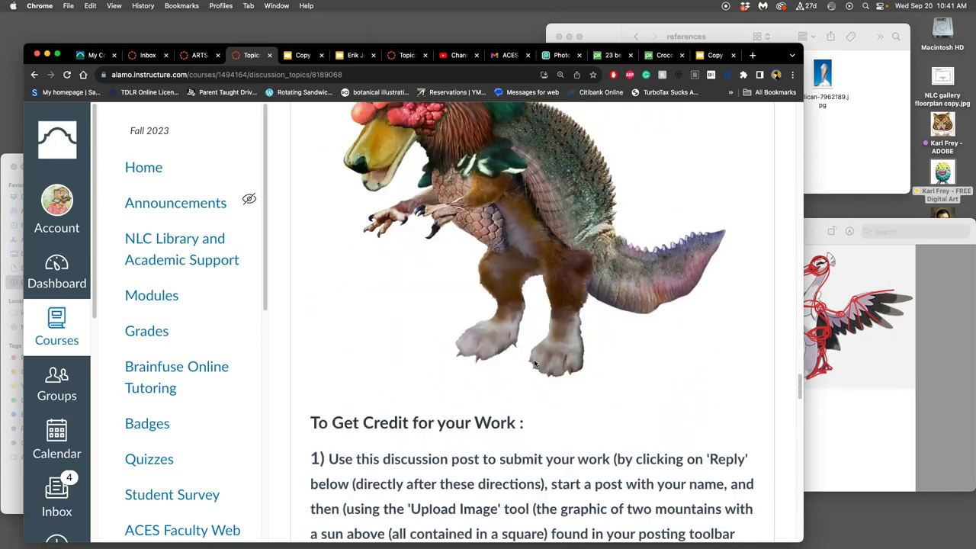
scroll(533, 363, "down", 20)
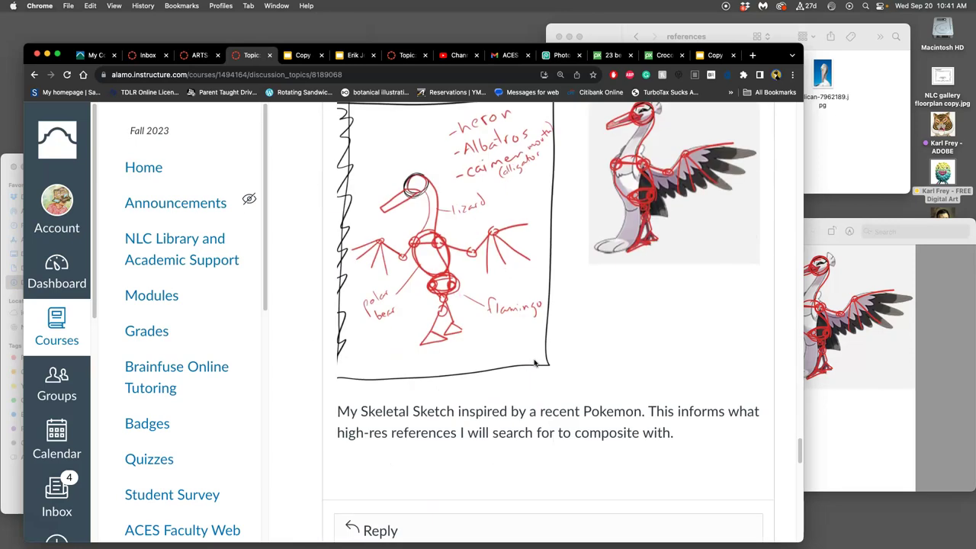
scroll(535, 364, "up", 3)
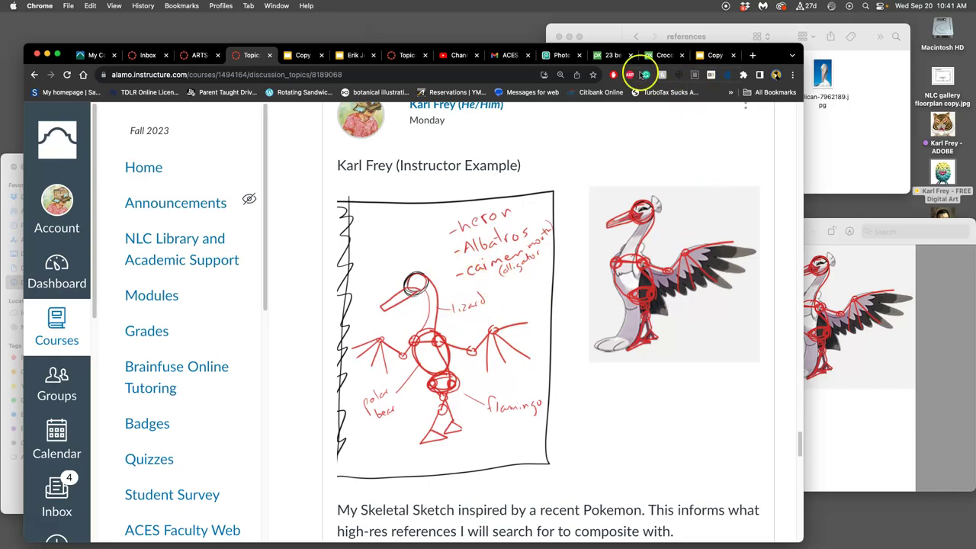
Search Pixabay for 'predator teeth' and browse the results
left_click(611, 56)
scroll(473, 268, "down", 1)
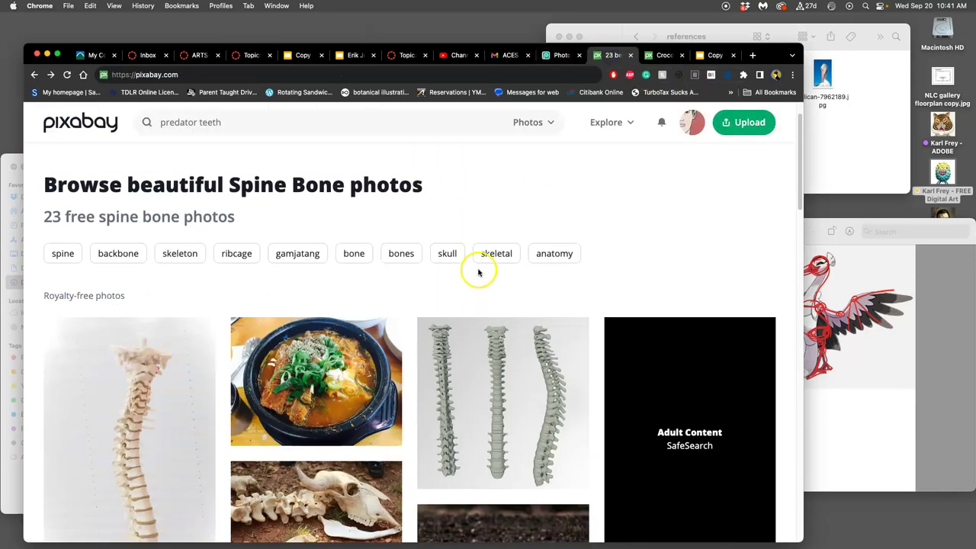
scroll(465, 261, "up", 1)
left_click(228, 124)
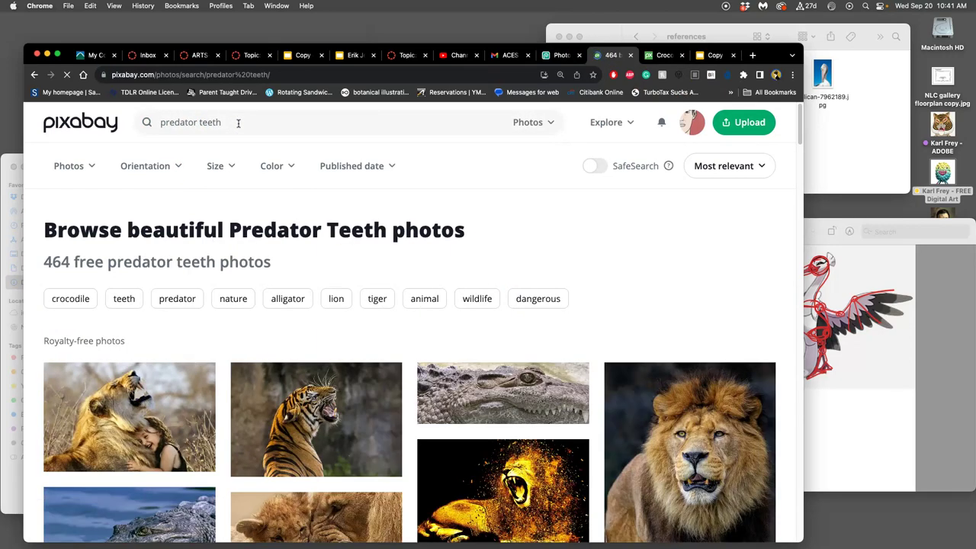
scroll(480, 289, "down", 3)
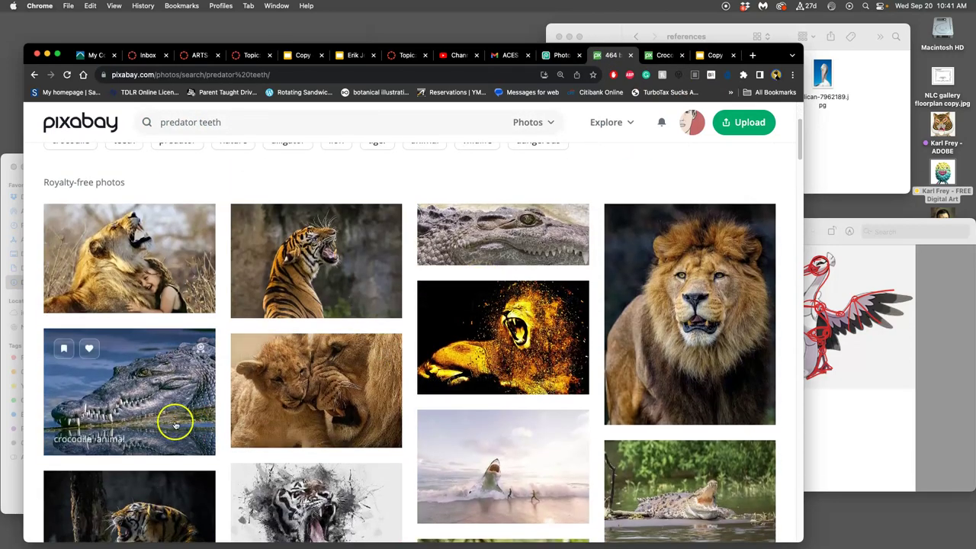
scroll(175, 418, "down", 1)
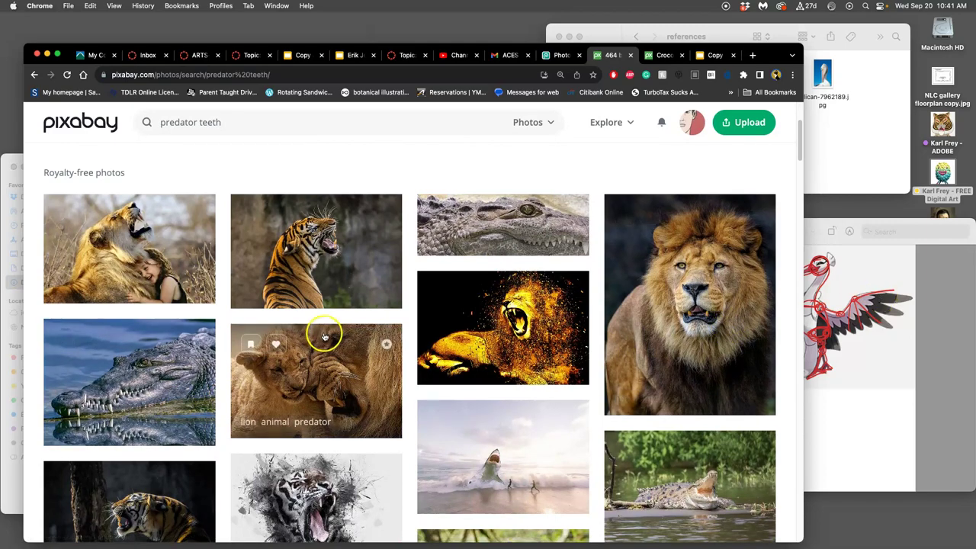
scroll(326, 332, "down", 10)
scroll(326, 335, "up", 4)
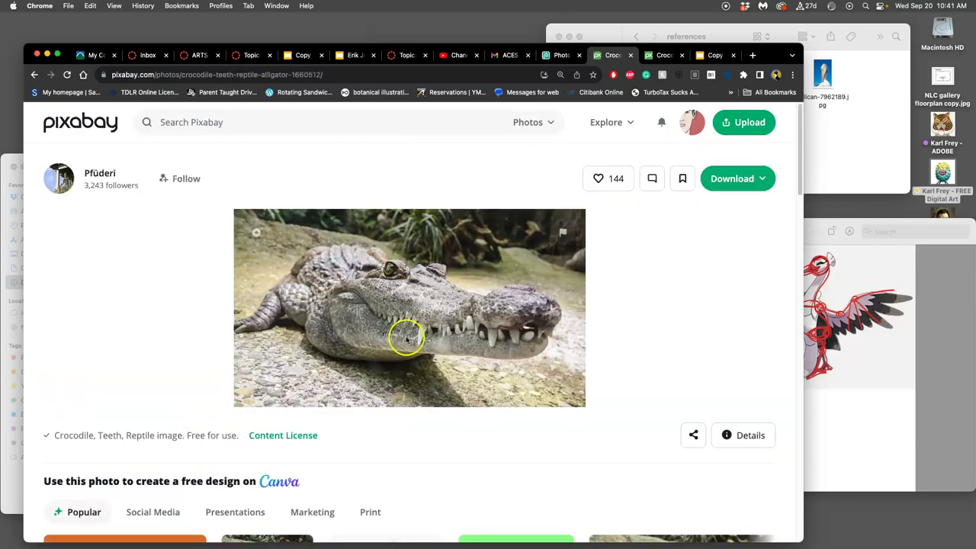
Download the crocodile teeth photo at 5455×3068 and dismiss the thank-you popup
left_click(751, 178)
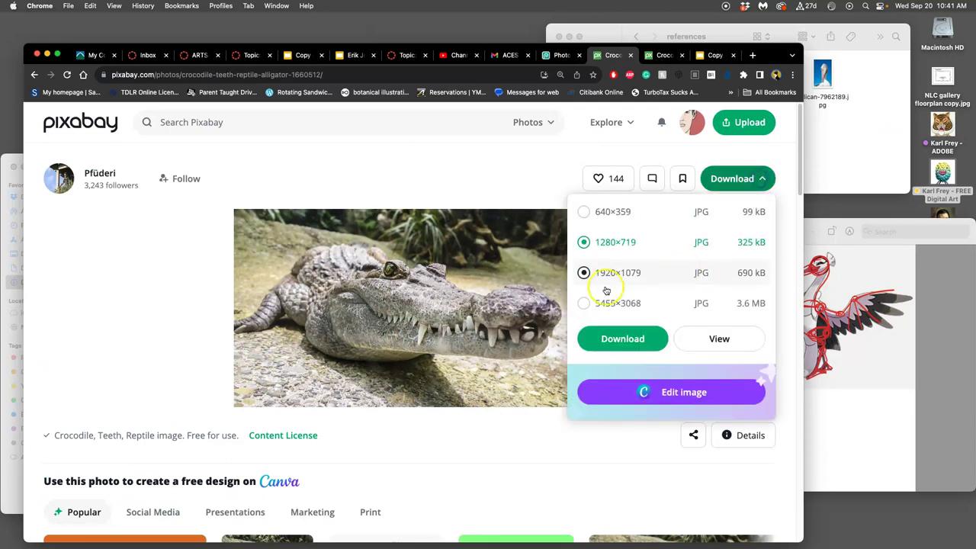
left_click(585, 303)
left_click(620, 339)
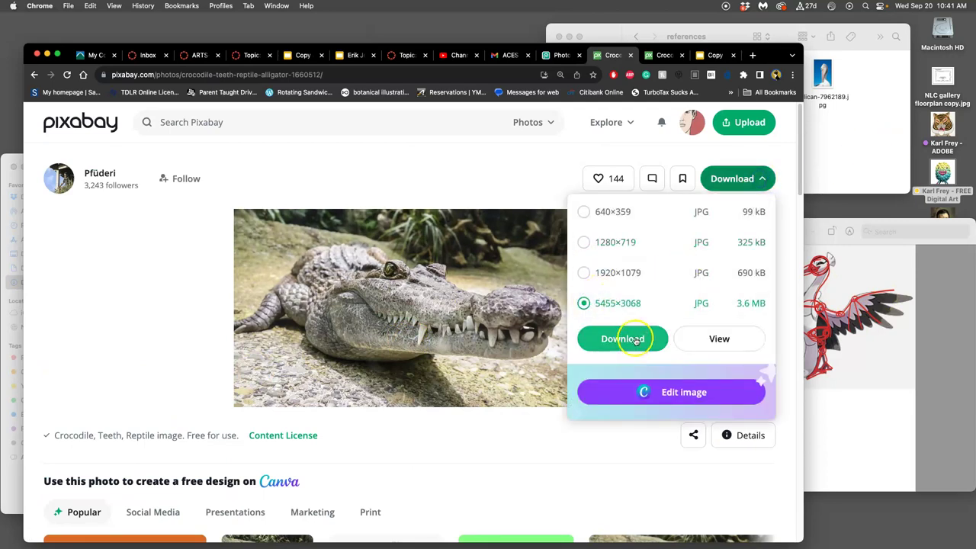
left_click(584, 272)
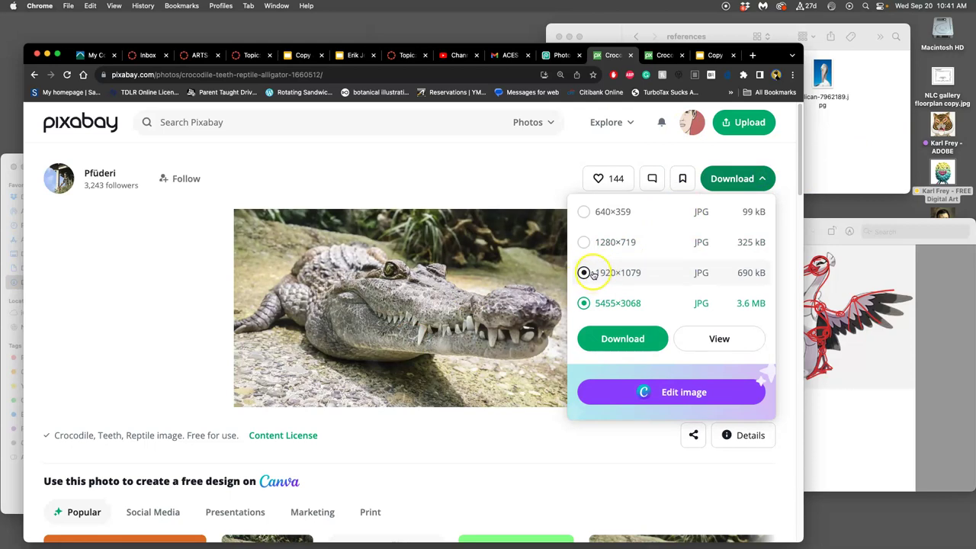
left_click(620, 339)
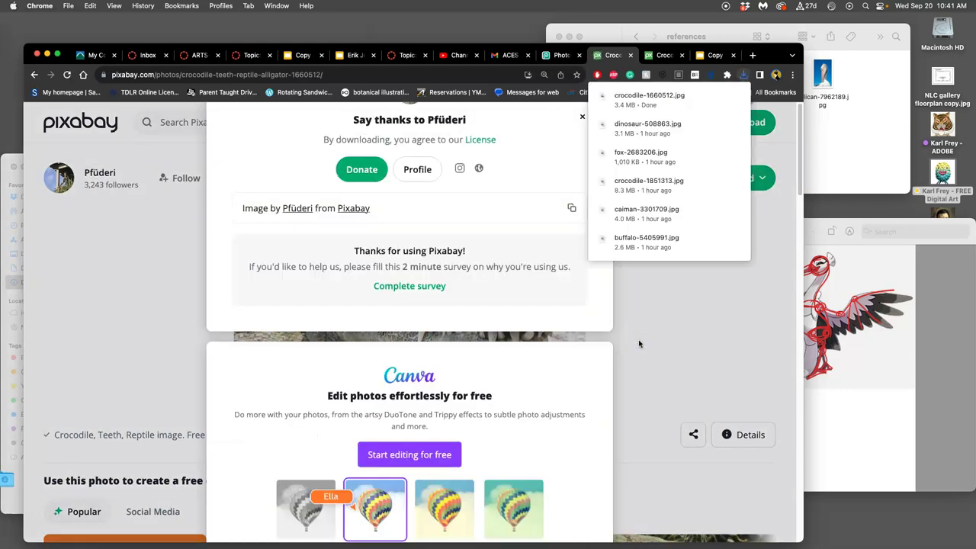
left_click(643, 340)
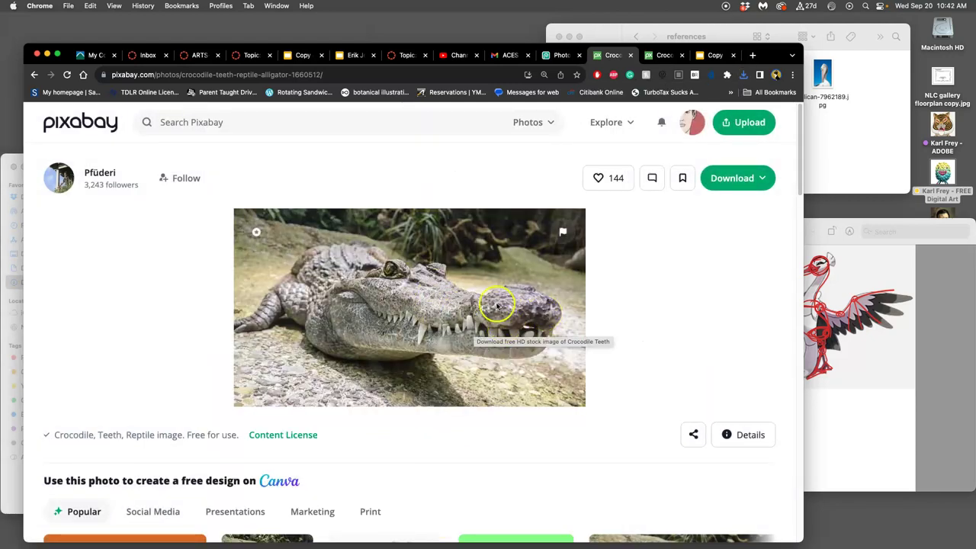
left_click(229, 124)
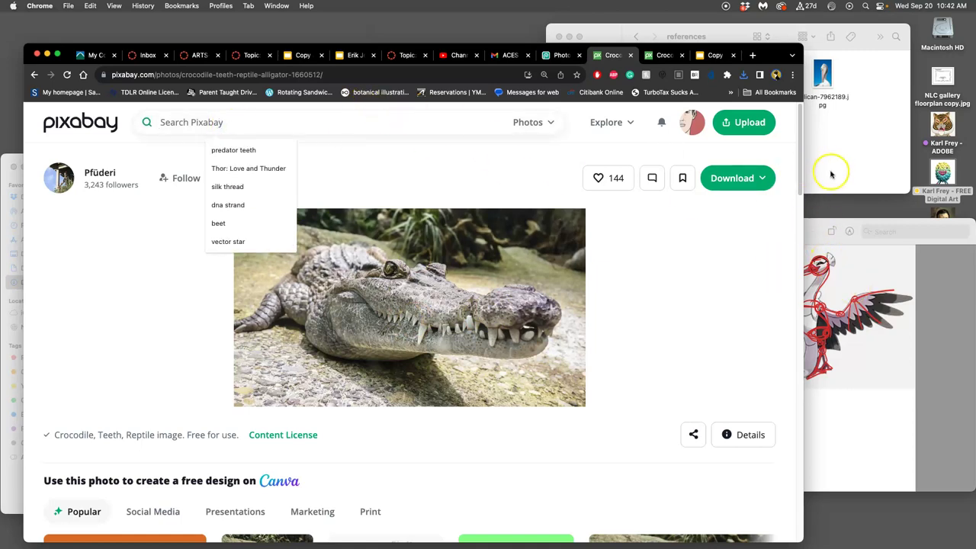
Search Pixabay for 'bird legs' and open the tall flamingo photo in a new tab
left_click(248, 122)
type("bird ")
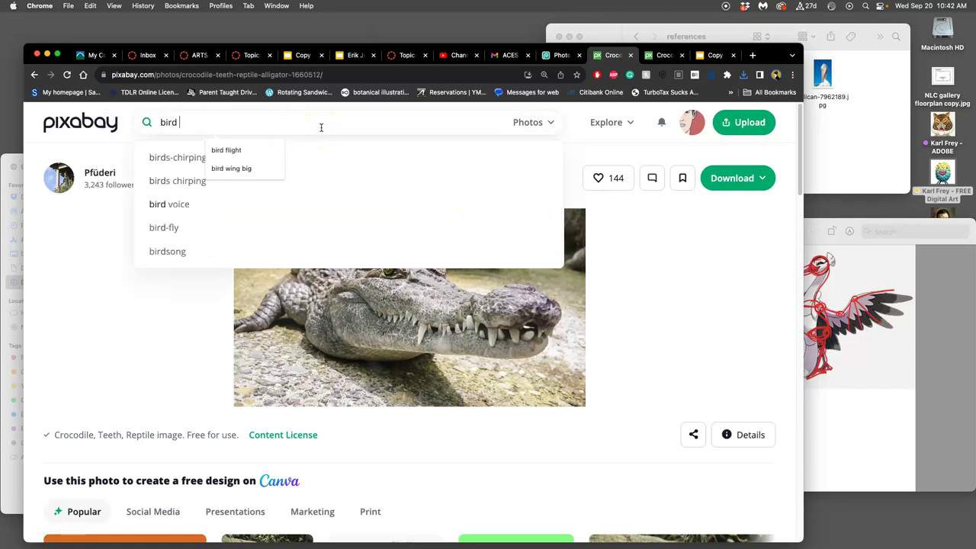
type("legs")
key("Return")
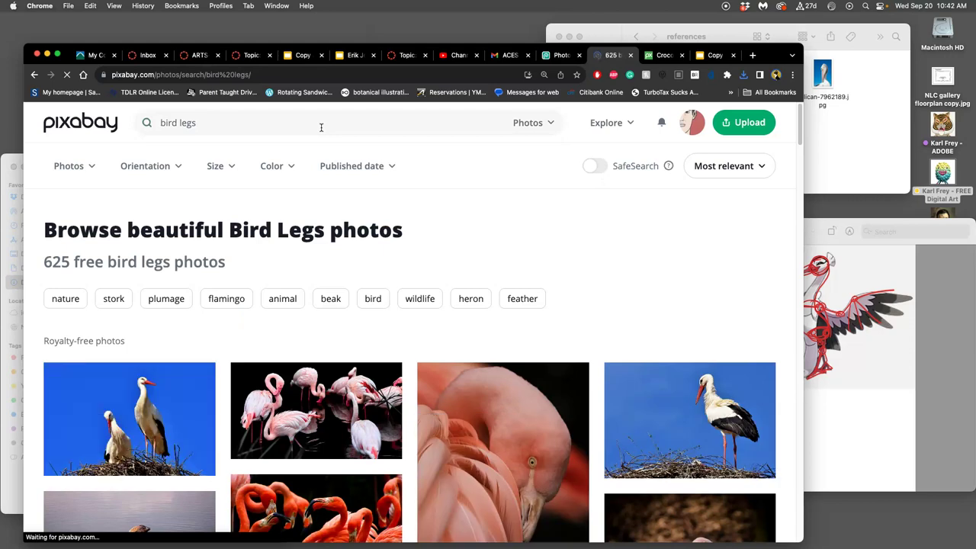
scroll(508, 236, "down", 1)
scroll(508, 236, "down", 5)
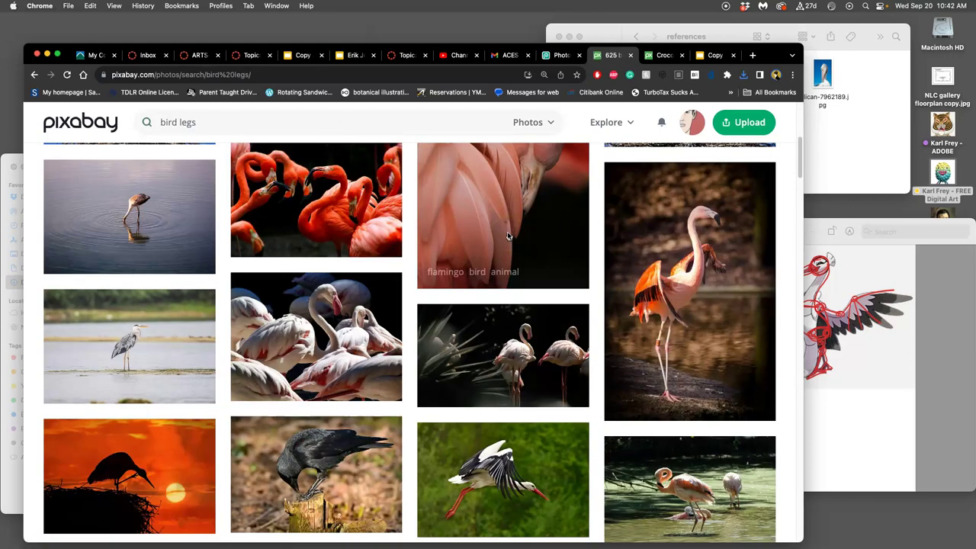
scroll(508, 236, "down", 1)
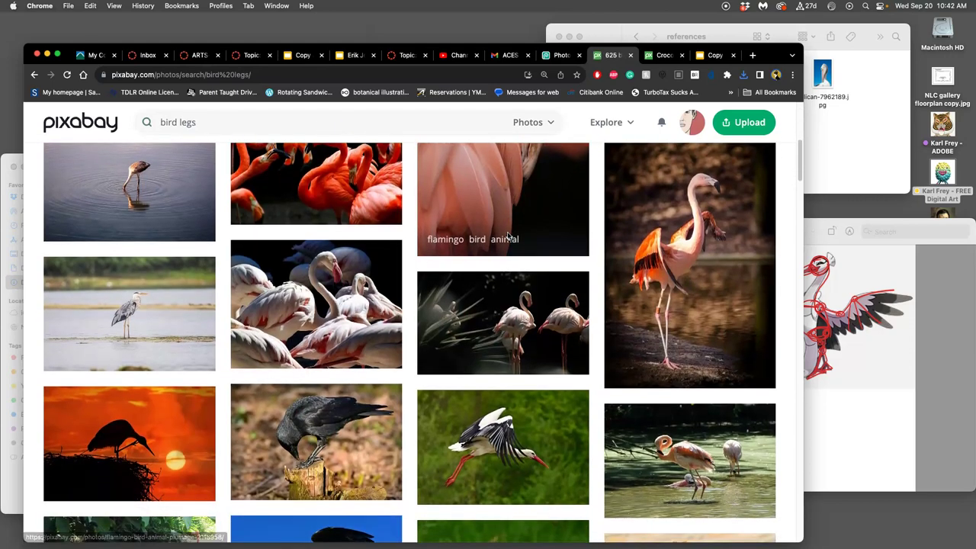
right_click(676, 307)
left_click(696, 312)
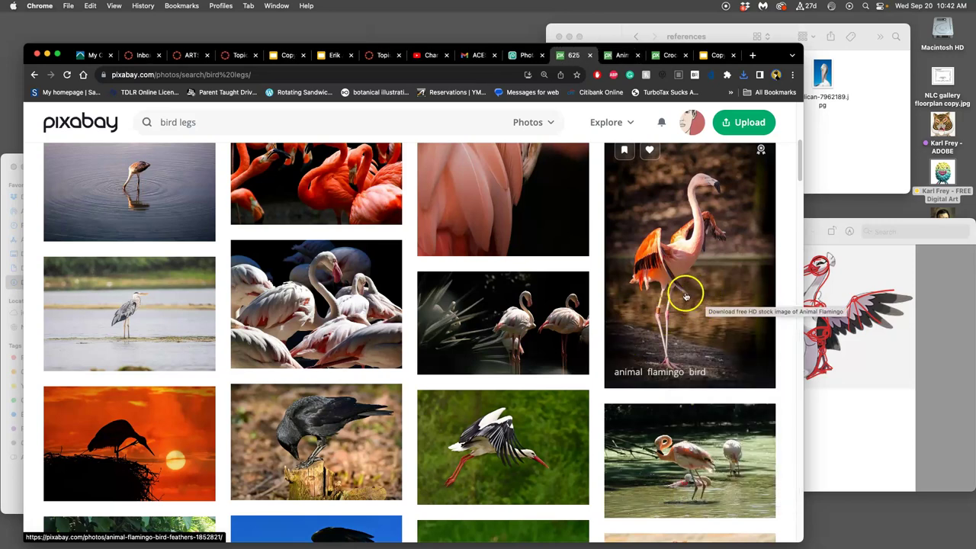
Check the skeletal sketch reference, then open the rooster photo in a new tab
scroll(640, 297, "down", 3)
scroll(640, 298, "down", 2)
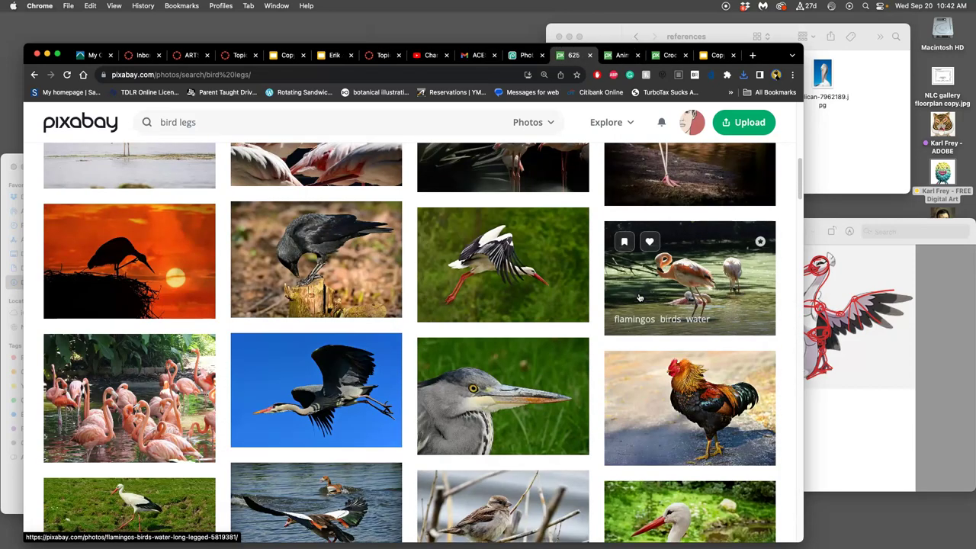
scroll(640, 298, "up", 2)
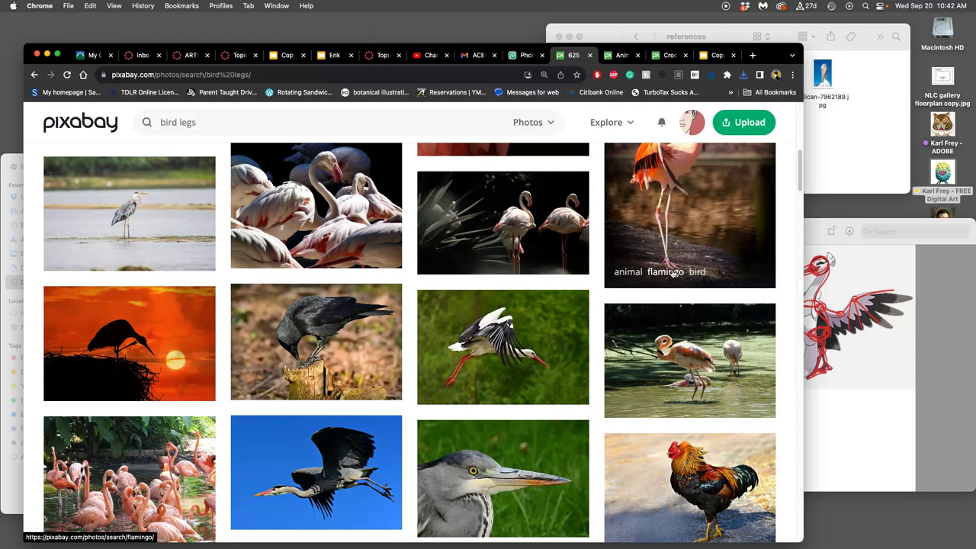
scroll(674, 273, "down", 1)
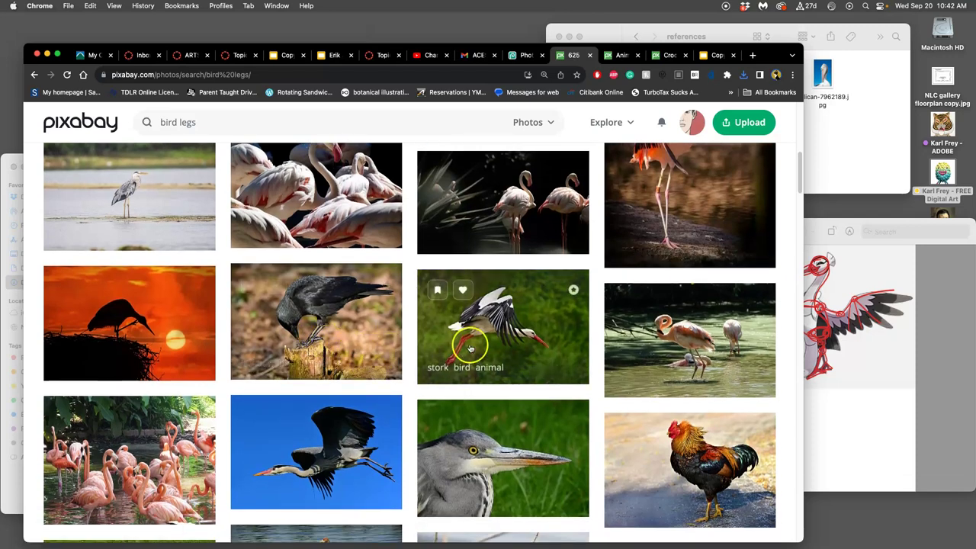
scroll(506, 343, "down", 3)
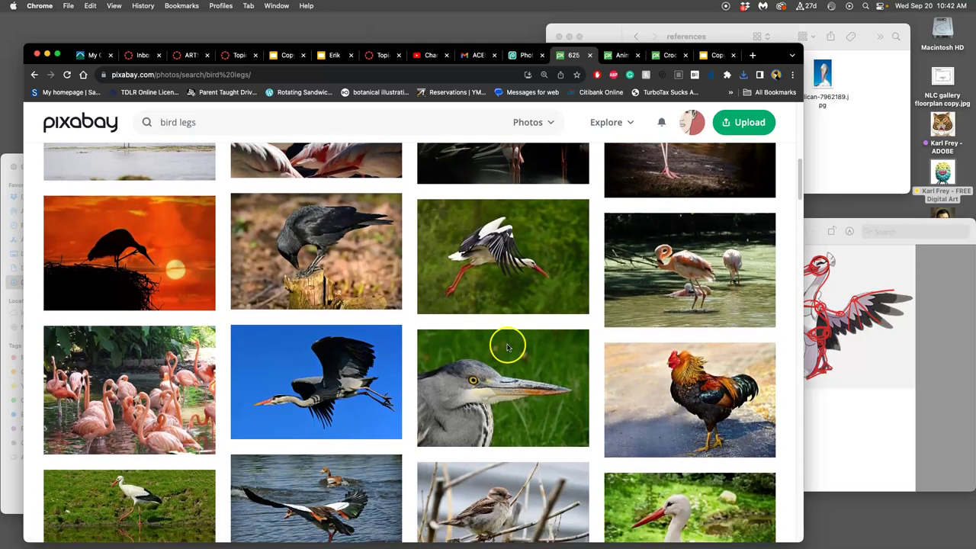
left_click(826, 353)
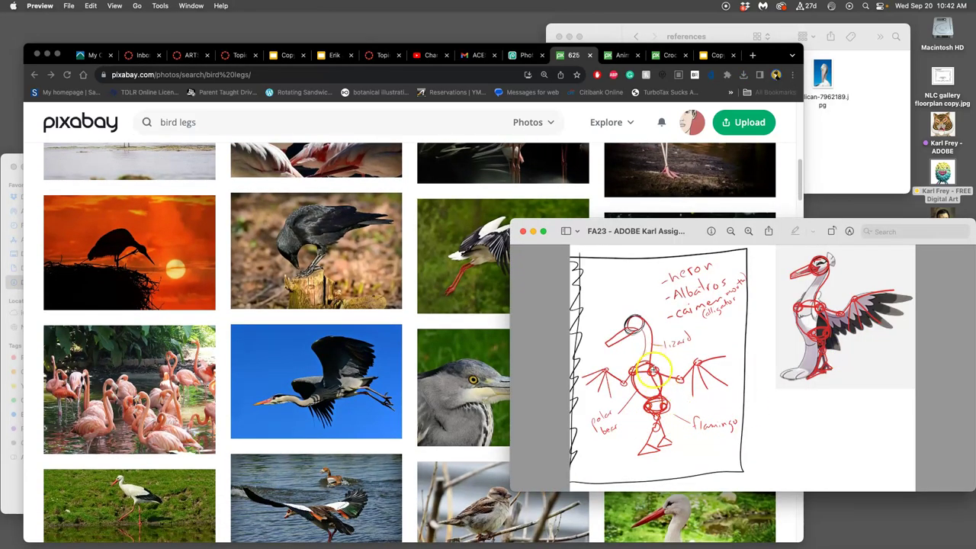
left_click(405, 327)
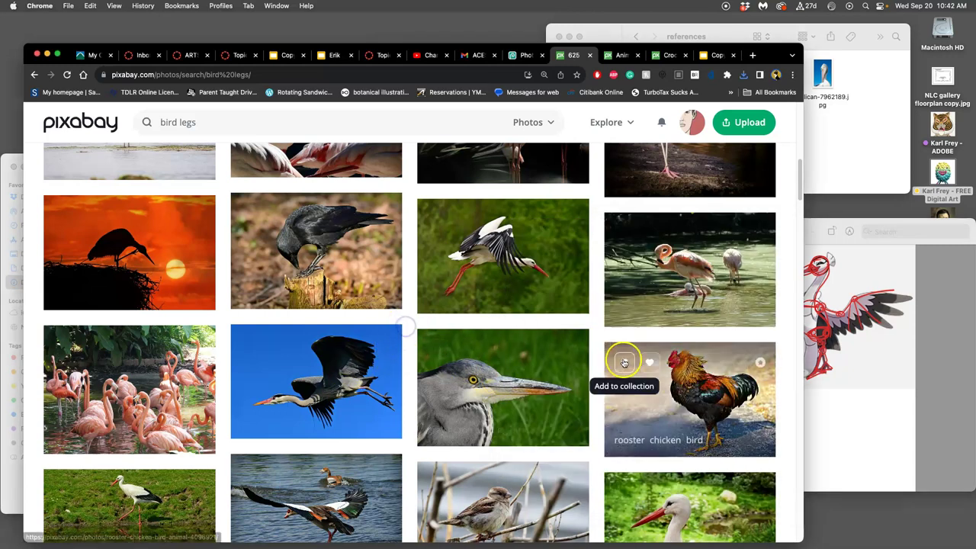
right_click(714, 397)
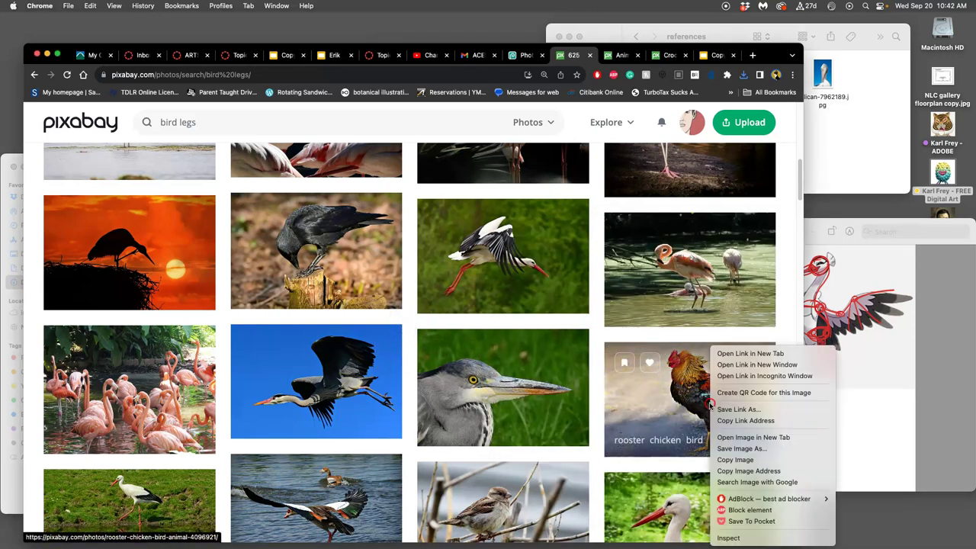
left_click(746, 354)
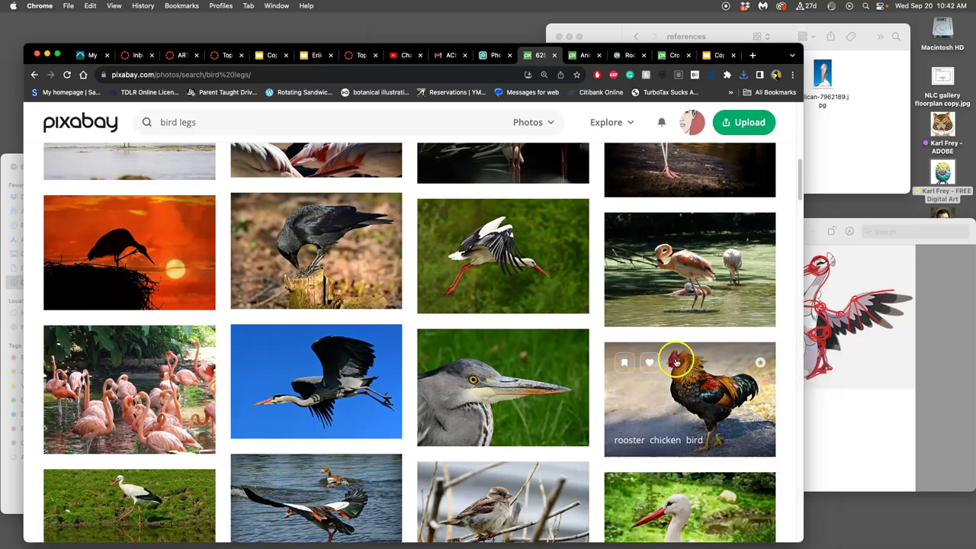
Further down the results, open the orange bird-claw photo in a new tab, then view the flamingo page
scroll(675, 363, "up", 1)
scroll(675, 363, "down", 6)
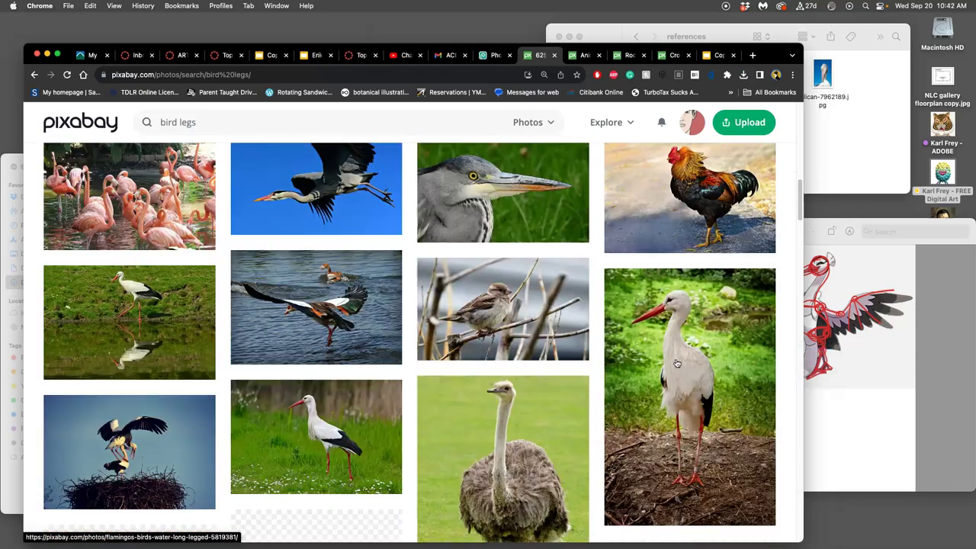
scroll(676, 363, "down", 3)
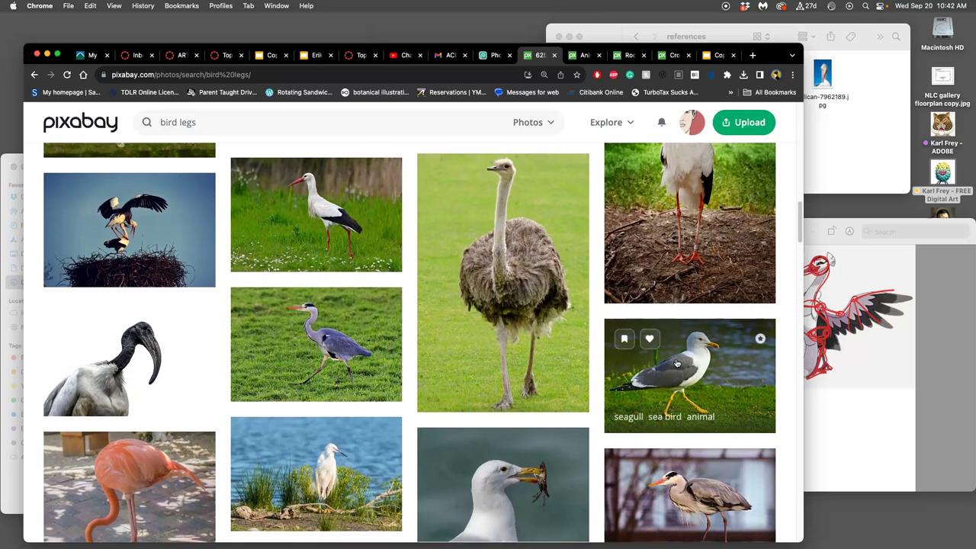
scroll(558, 347, "down", 4)
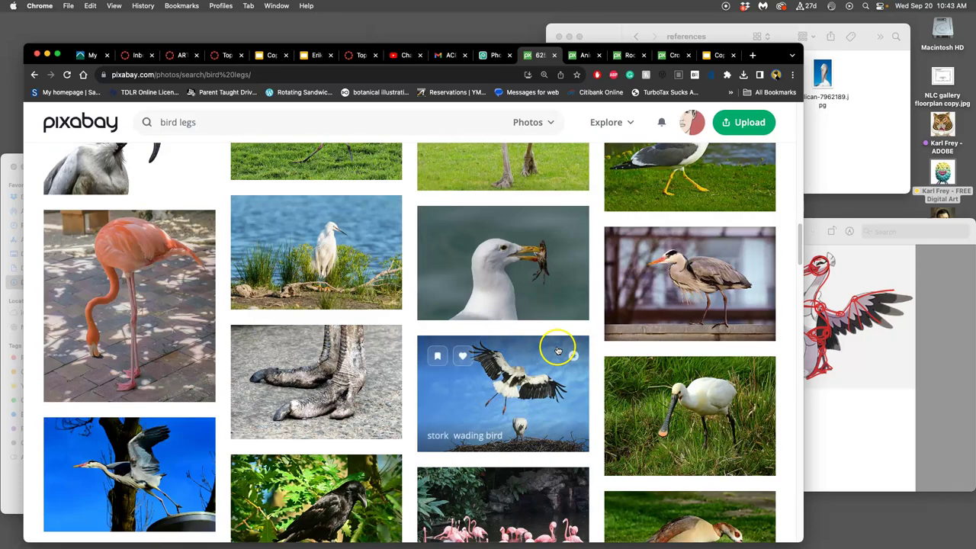
scroll(560, 351, "down", 3)
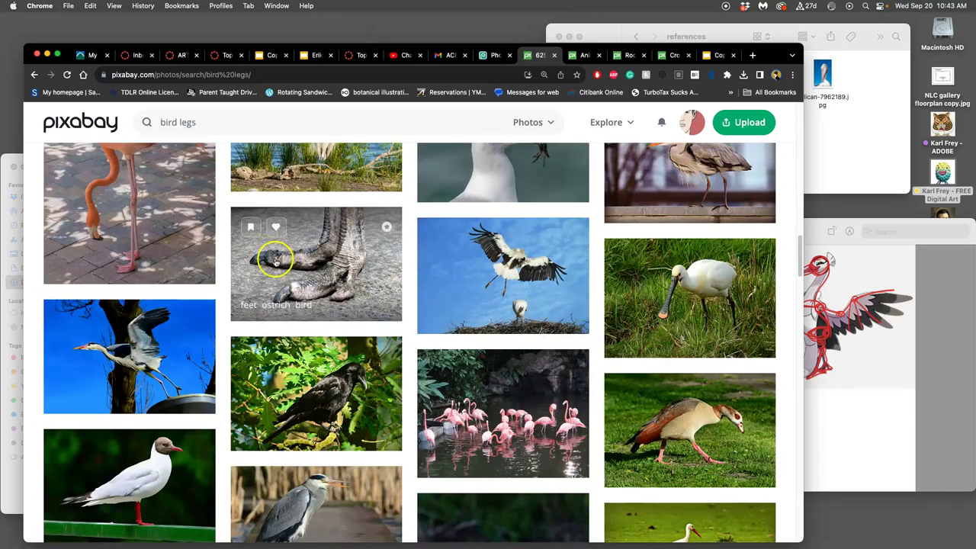
scroll(434, 344, "down", 2)
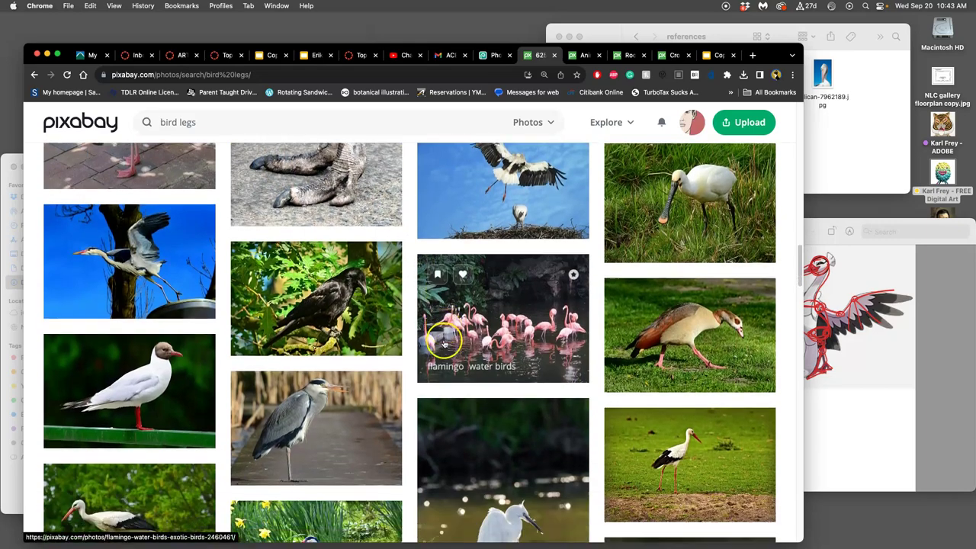
scroll(444, 344, "down", 15)
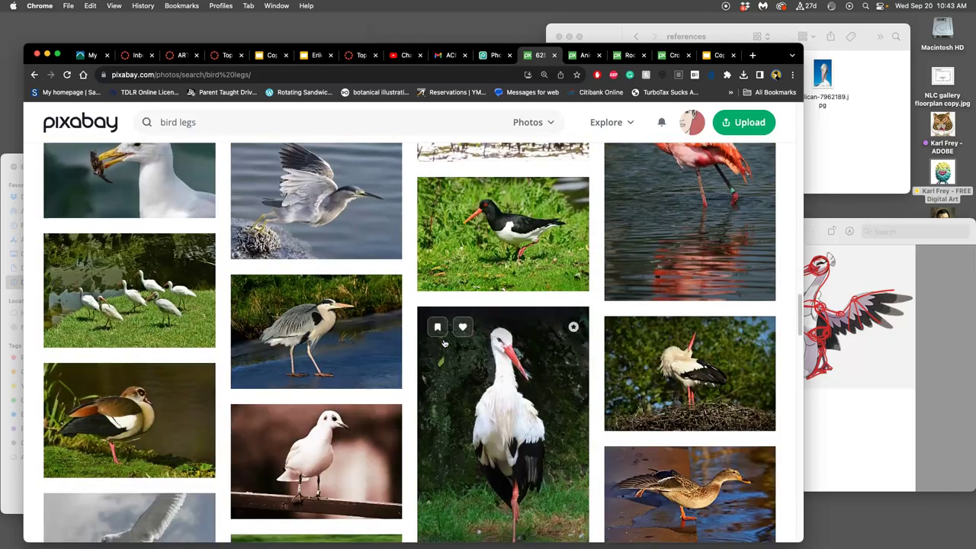
scroll(444, 344, "down", 15)
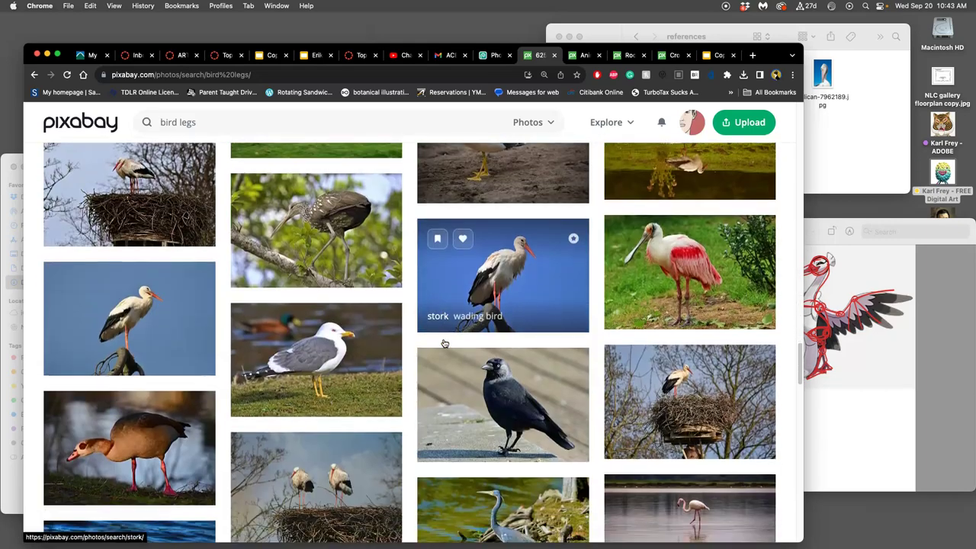
scroll(444, 344, "down", 5)
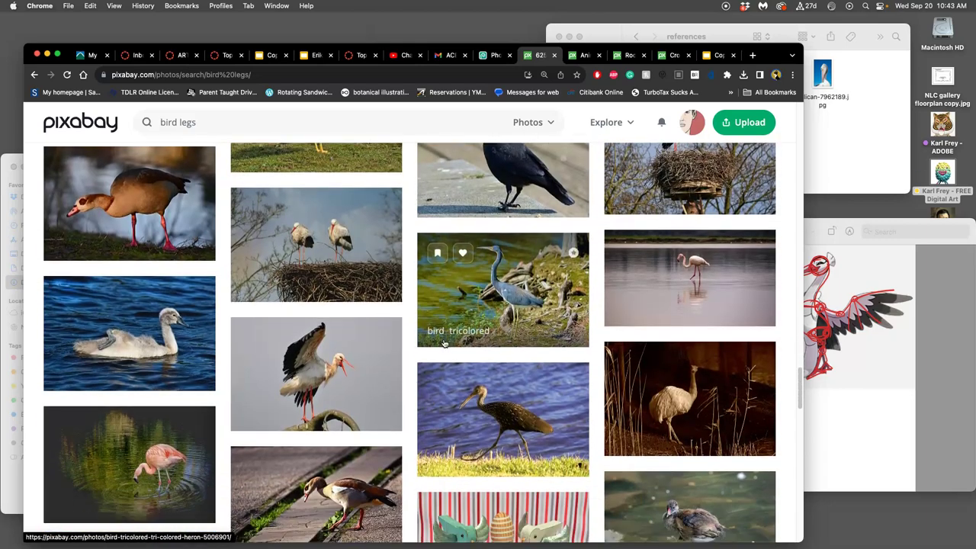
scroll(445, 344, "down", 8)
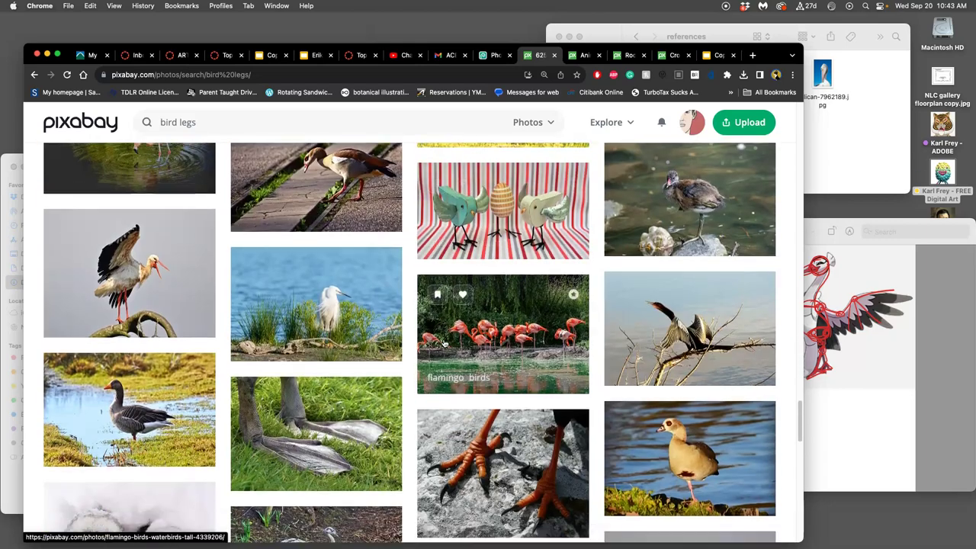
scroll(445, 344, "down", 3)
left_click(501, 379)
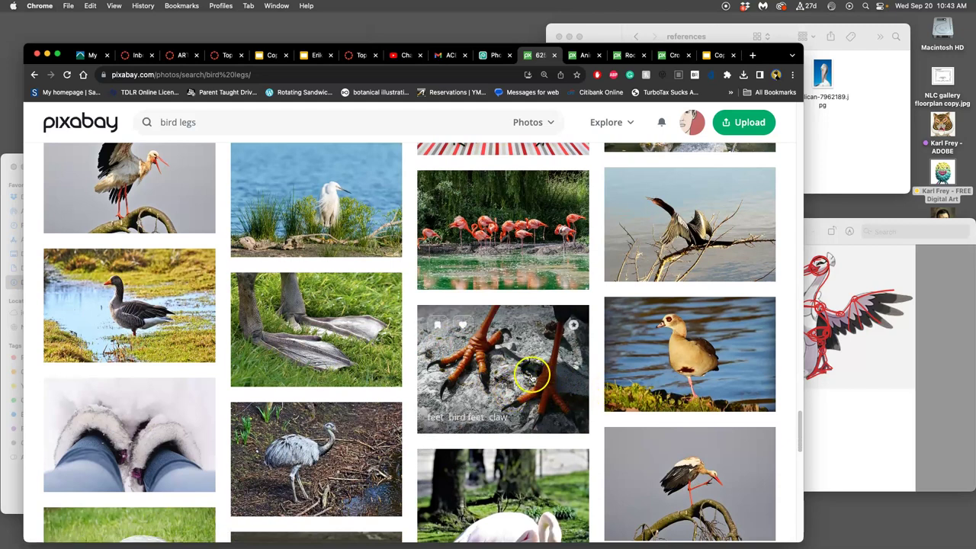
right_click(532, 376)
left_click(558, 350)
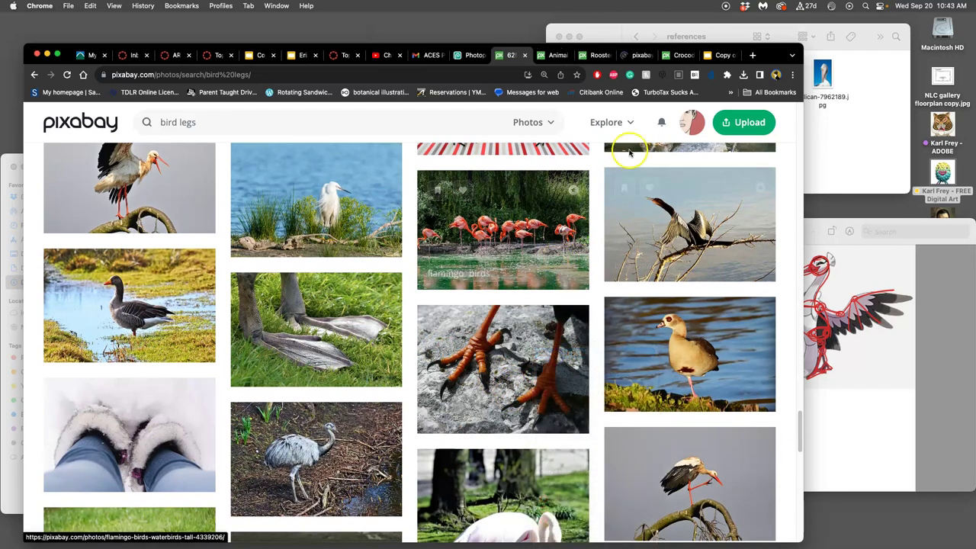
left_click(561, 55)
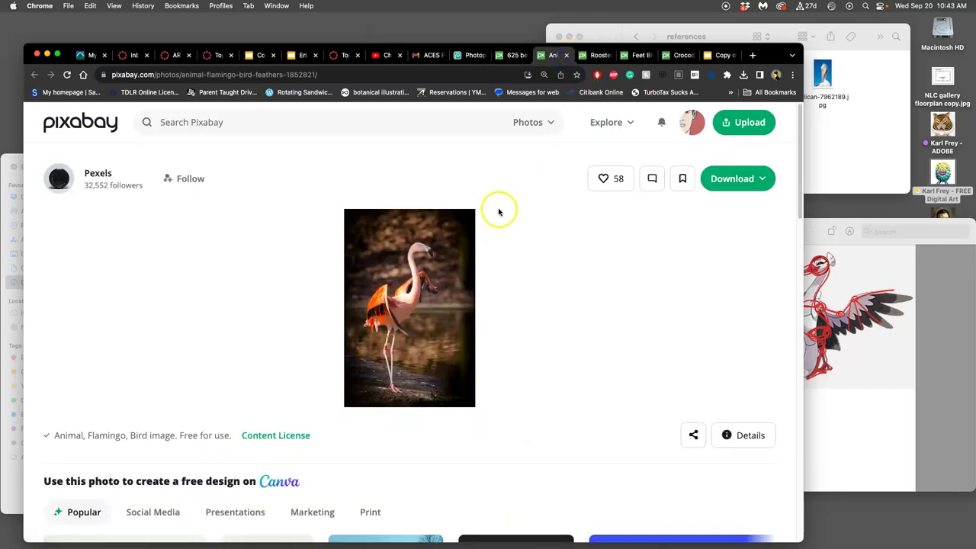
Download the rooster photo and close its tab
left_click(594, 56)
left_click(760, 177)
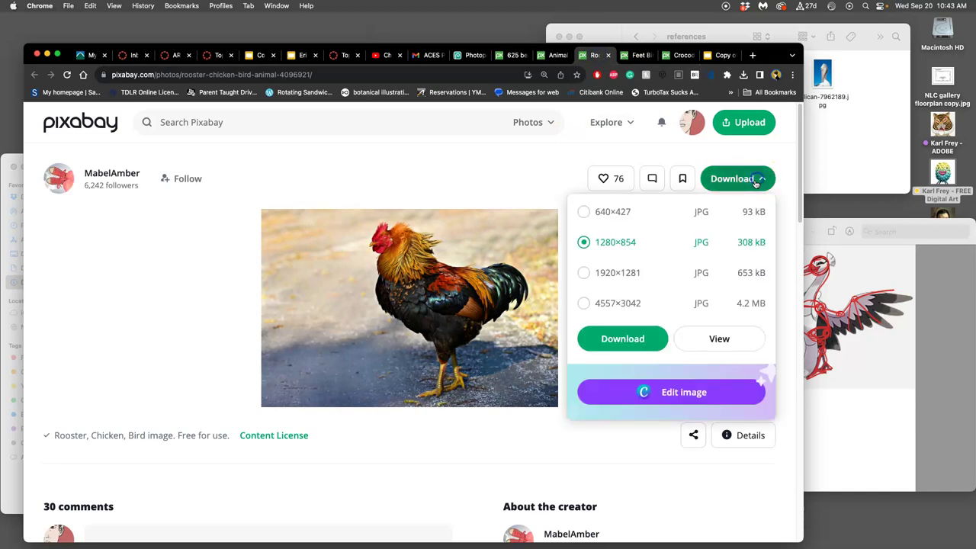
left_click(607, 336)
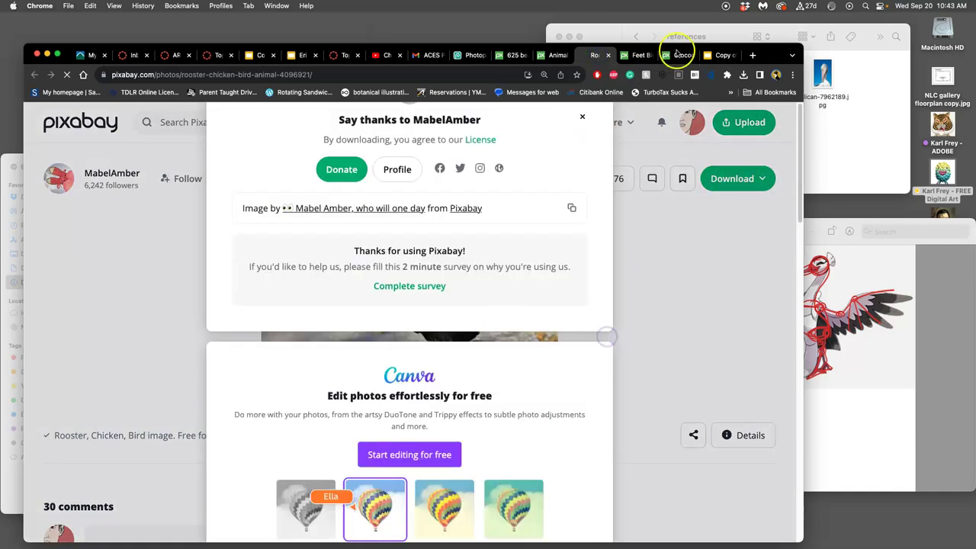
left_click(607, 55)
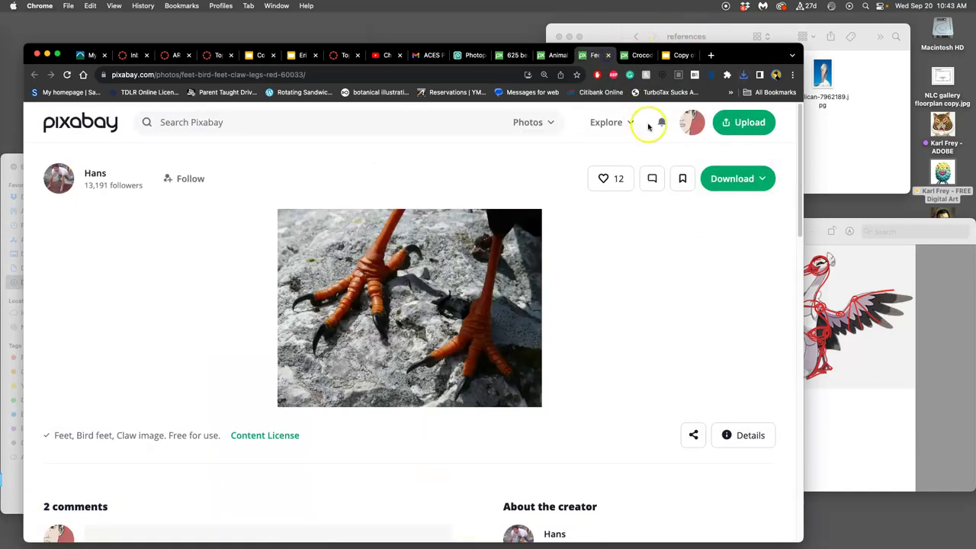
Download the bird-feet photo at 3264×2448, then close its tab and the flamingo tab
left_click(733, 178)
left_click(583, 303)
left_click(616, 340)
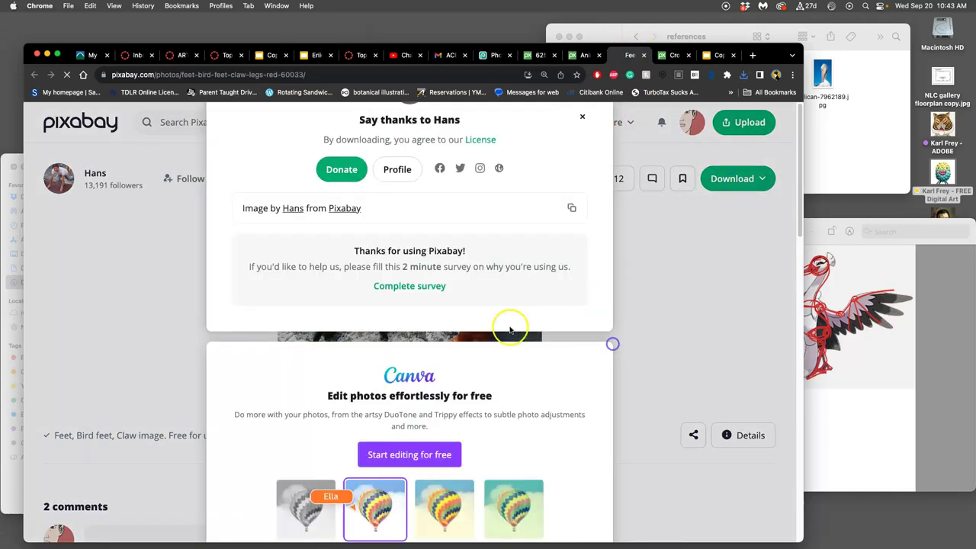
left_click(645, 54)
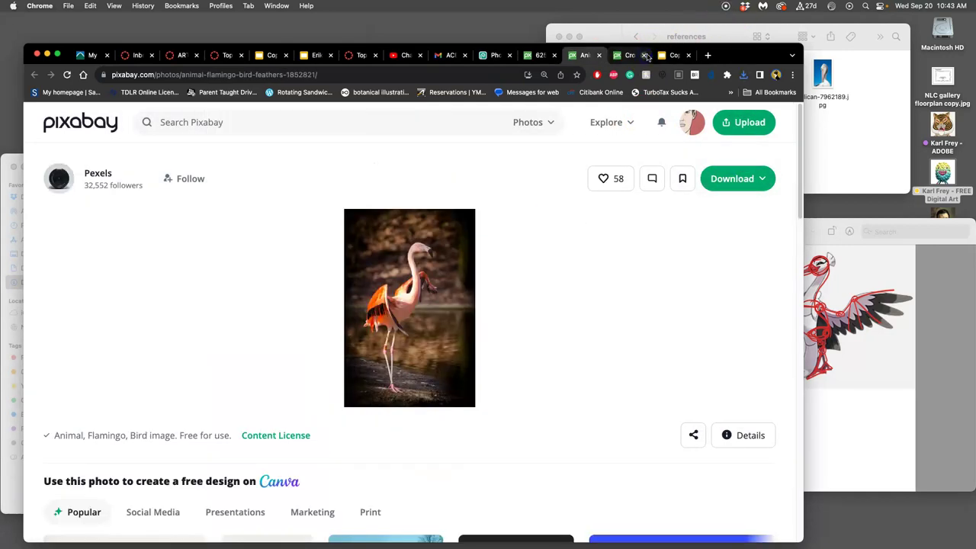
left_click(600, 56)
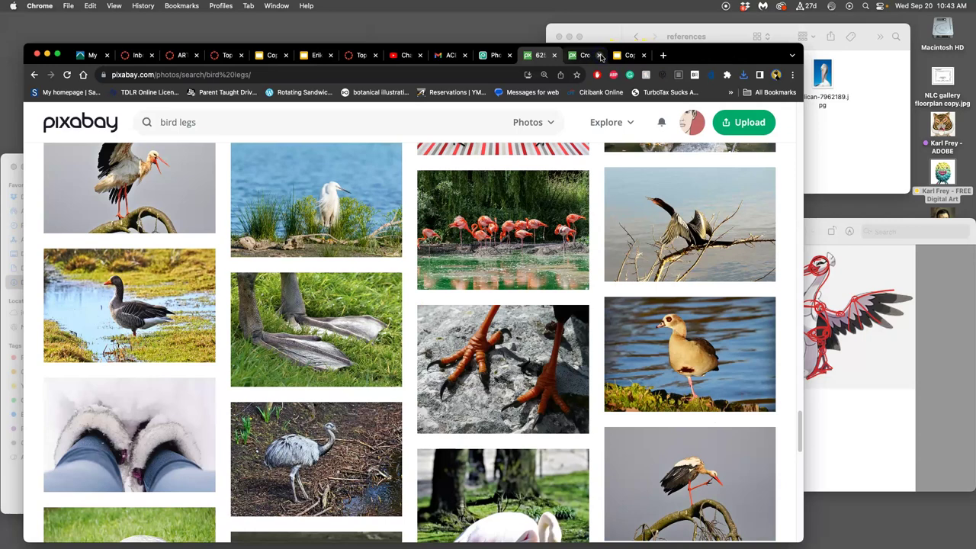
scroll(544, 195, "down", 5)
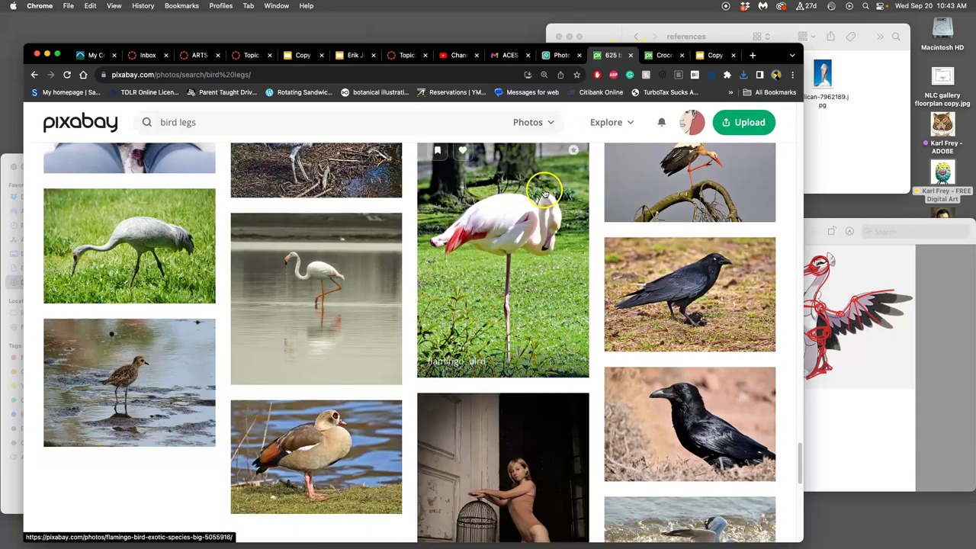
scroll(545, 194, "down", 4)
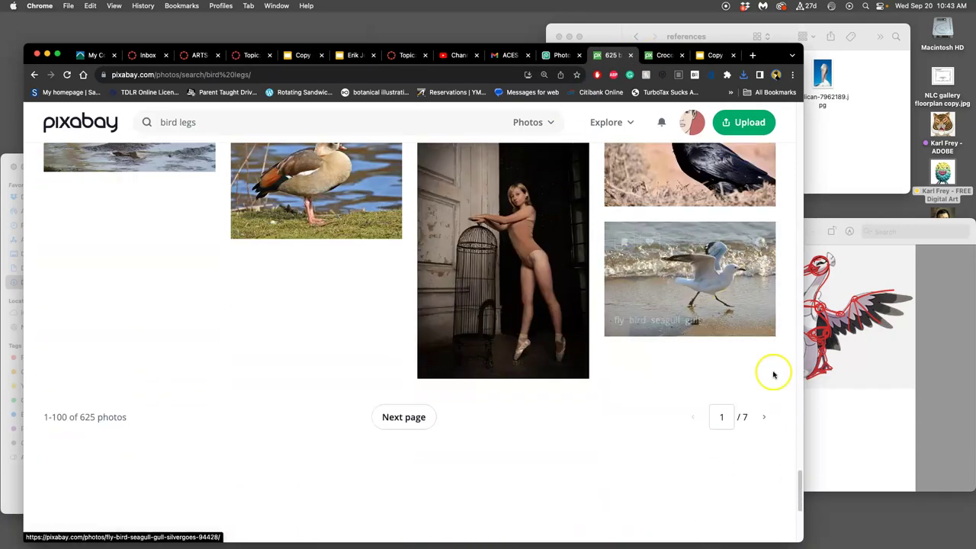
On page 2 of the bird legs results, open the roseate spoonbill photo in a new tab
left_click(761, 421)
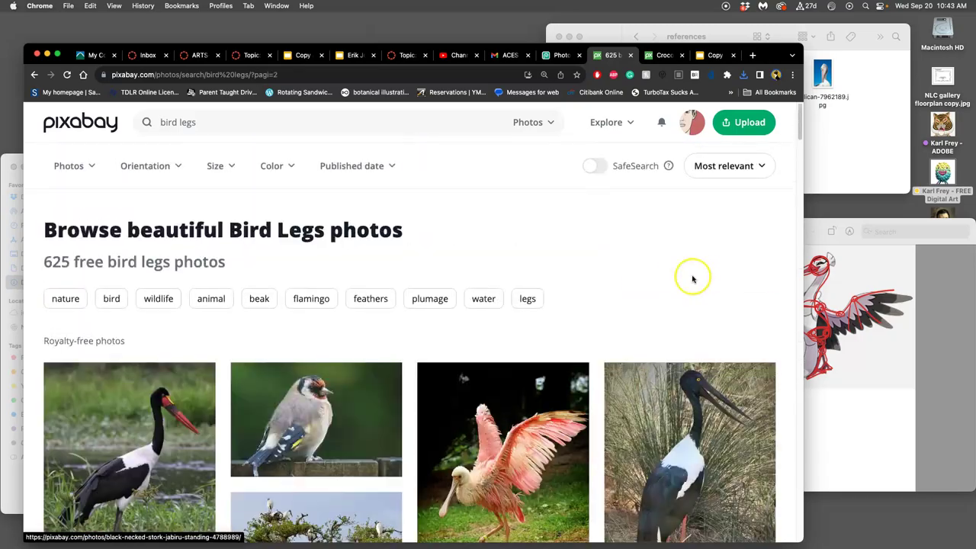
scroll(637, 279, "down", 4)
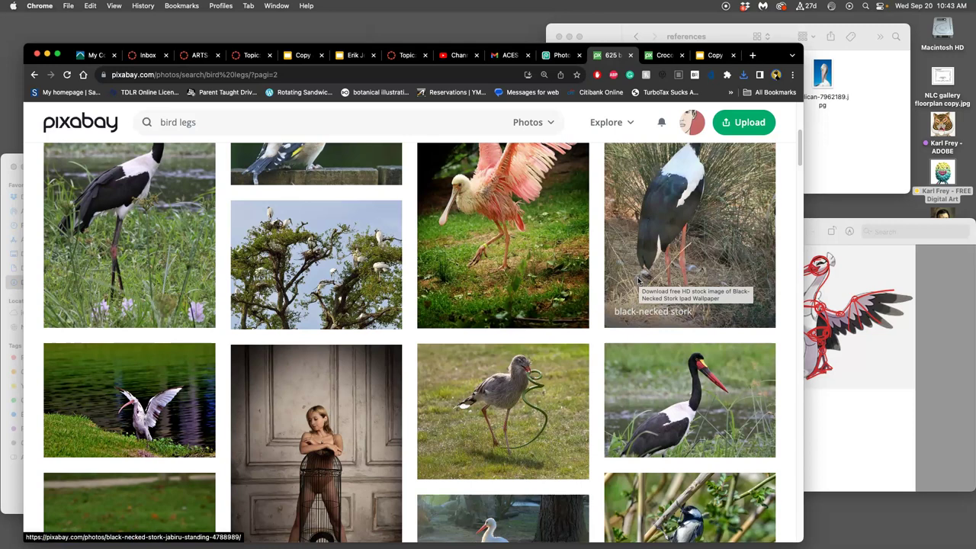
left_click(496, 236)
right_click(506, 229)
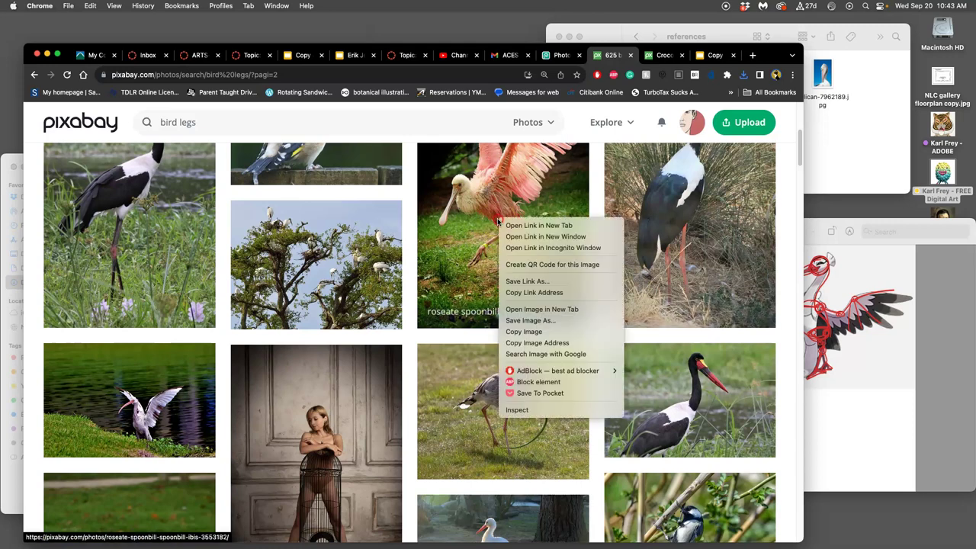
left_click(538, 226)
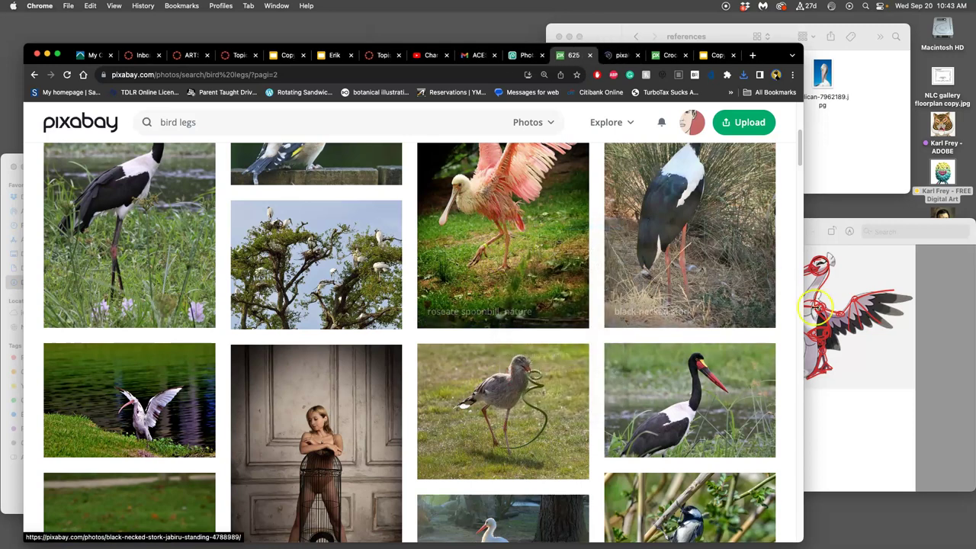
left_click(859, 353)
left_click(497, 268)
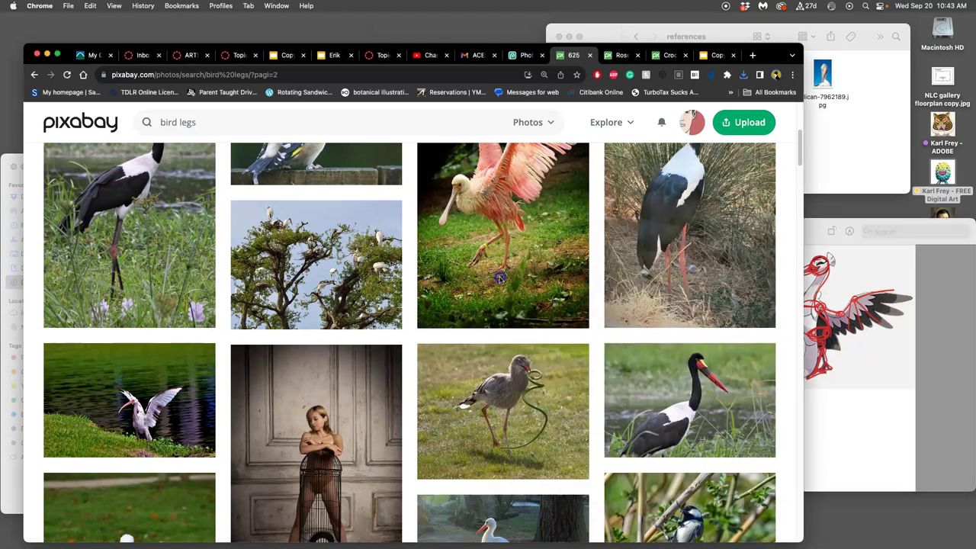
Download the roseate spoonbill photo at its largest 3456×5184 size
left_click(622, 60)
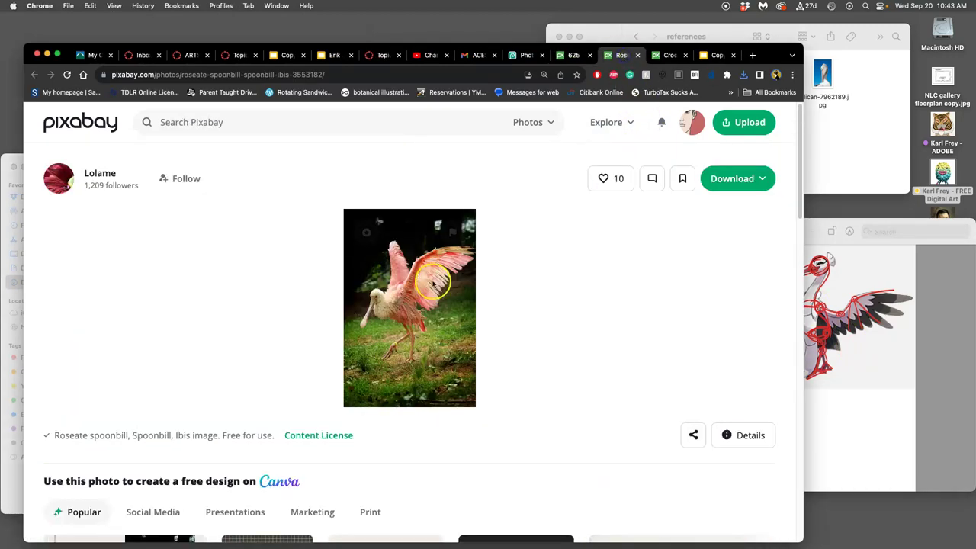
left_click(754, 179)
left_click(584, 302)
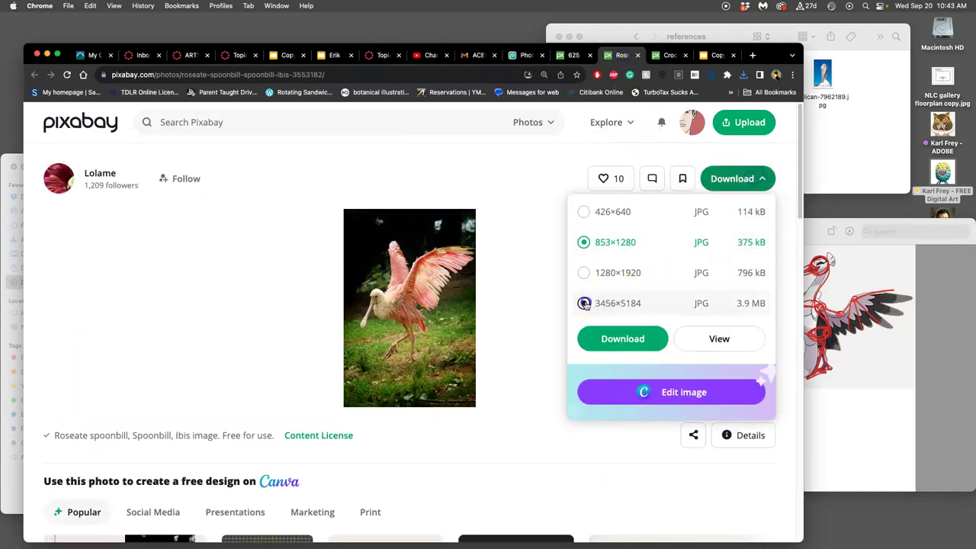
left_click(623, 341)
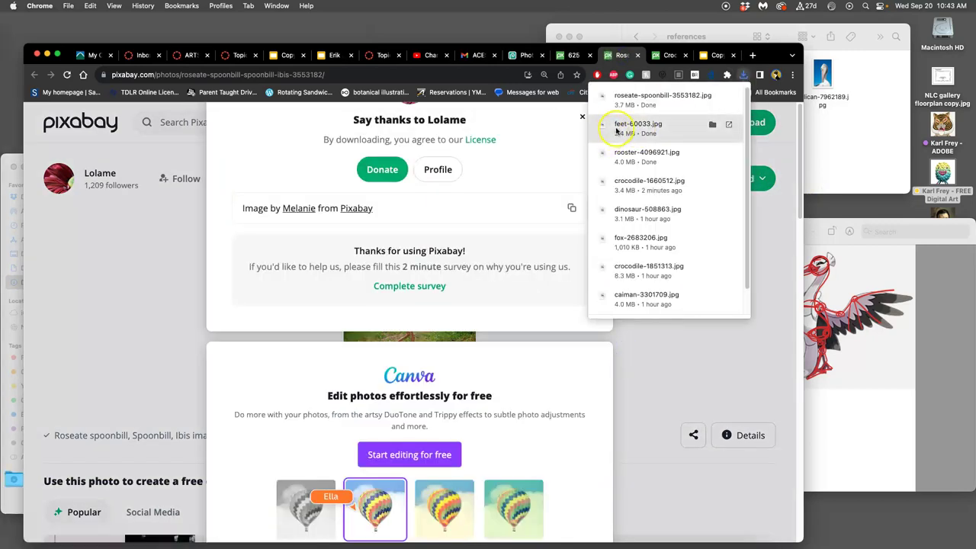
Download the crocodile photo at full 5455×3068 size
left_click(668, 57)
left_click(719, 180)
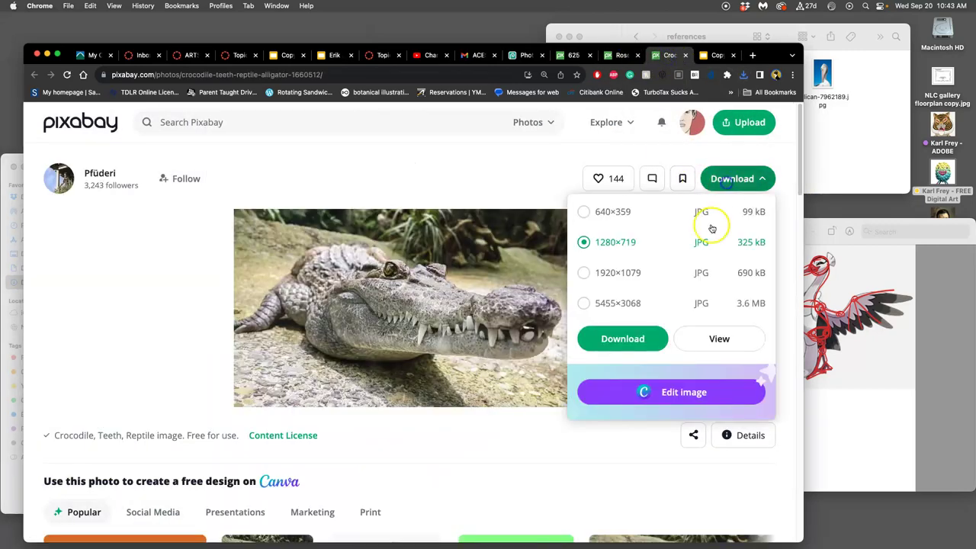
left_click(583, 303)
left_click(619, 340)
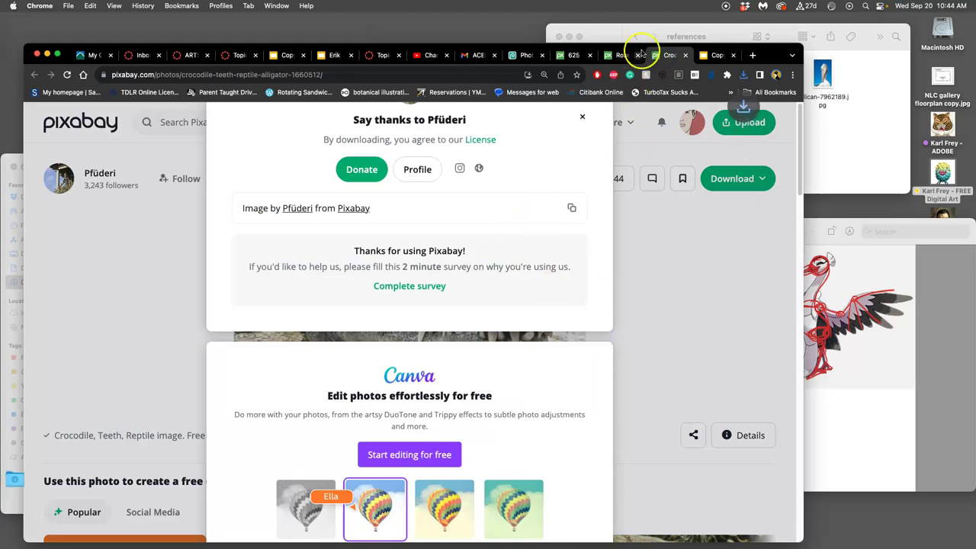
Close the spoonbill, bird legs results and crocodile Pixabay tabs
left_click(586, 57)
left_click(589, 56)
left_click(591, 57)
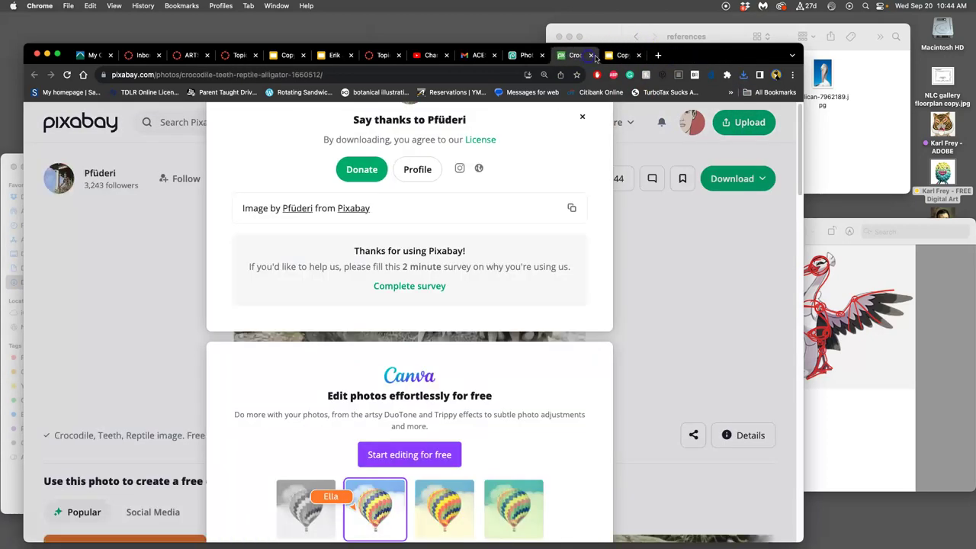
left_click(591, 57)
Open the references folder in Finder and open Downloads in its own window
left_click(633, 36)
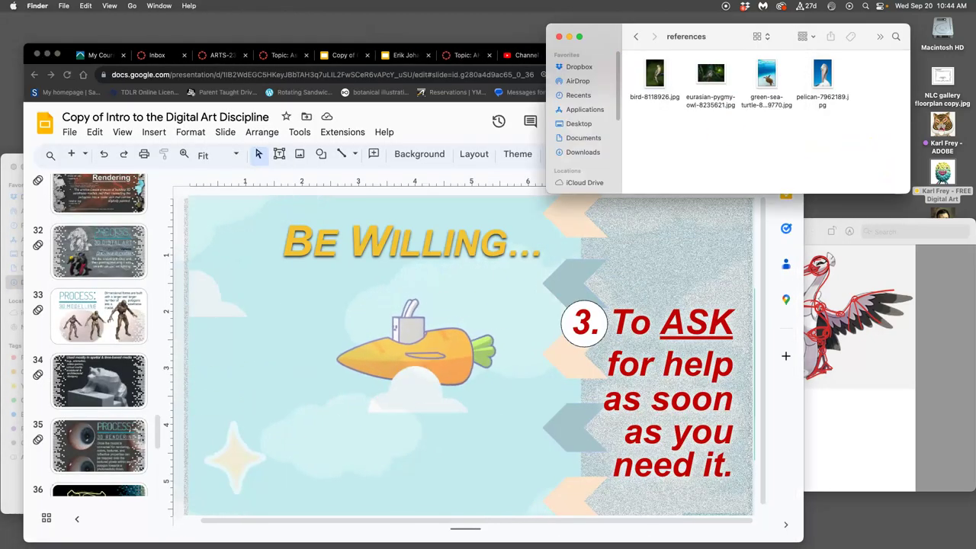
left_click(633, 37)
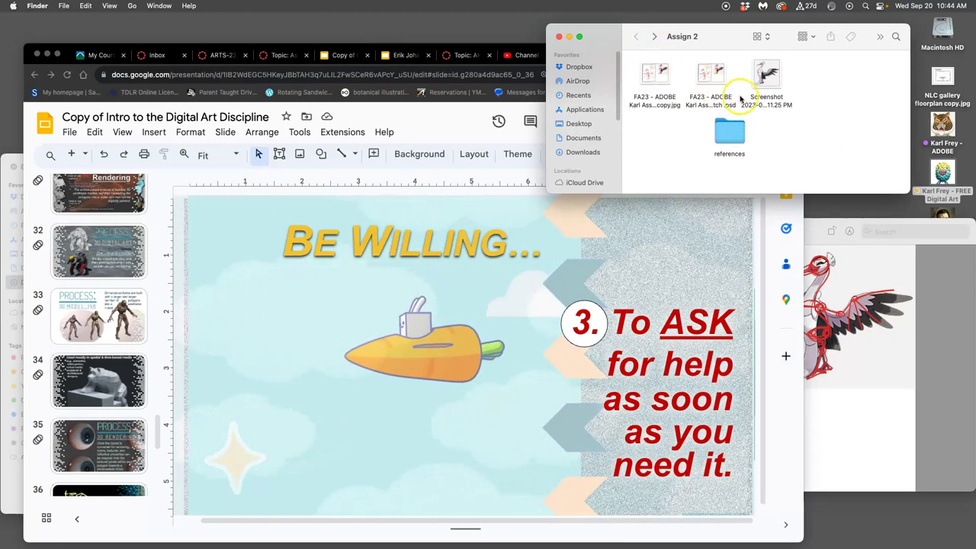
double_click(731, 134)
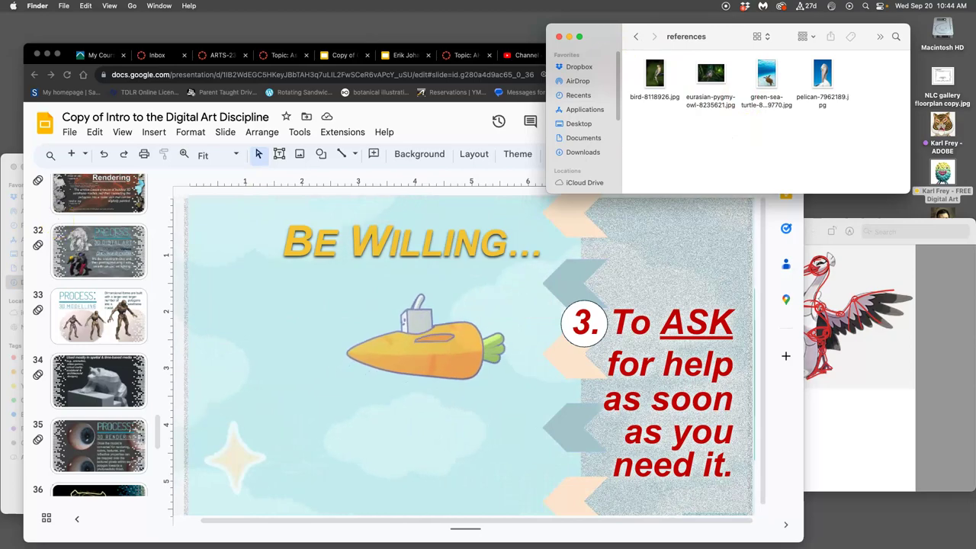
mouse_move(3, 397)
left_click(14, 477)
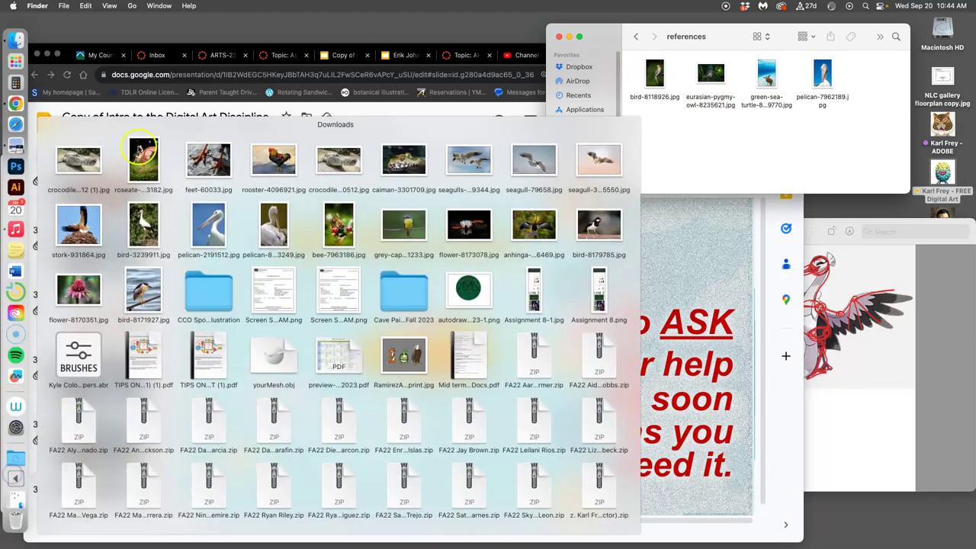
scroll(419, 355, "down", 5)
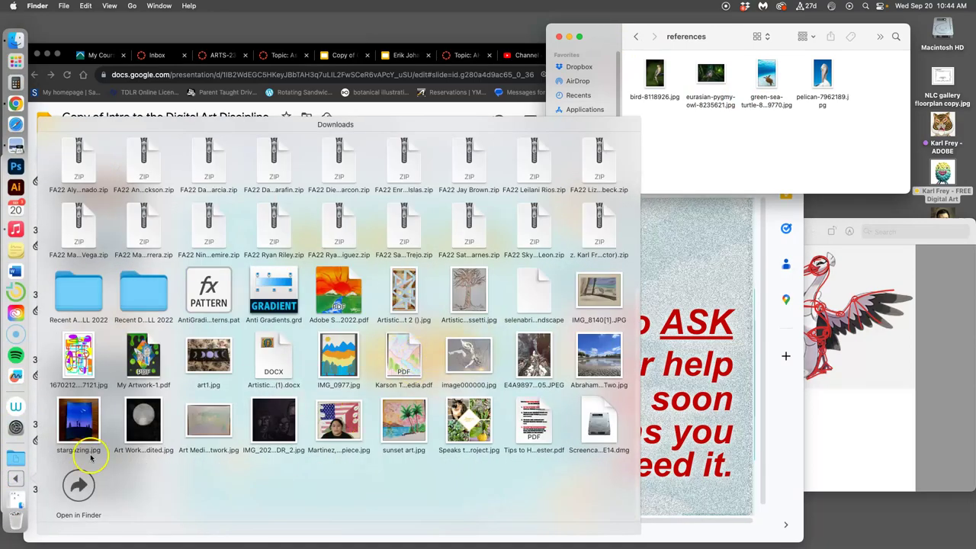
left_click(78, 483)
Drag the crocodile, rooster and roseate spoonbill photos into references
left_click_drag(267, 250, 690, 136)
left_click_drag(473, 259, 778, 152)
left_click_drag(446, 252, 856, 152)
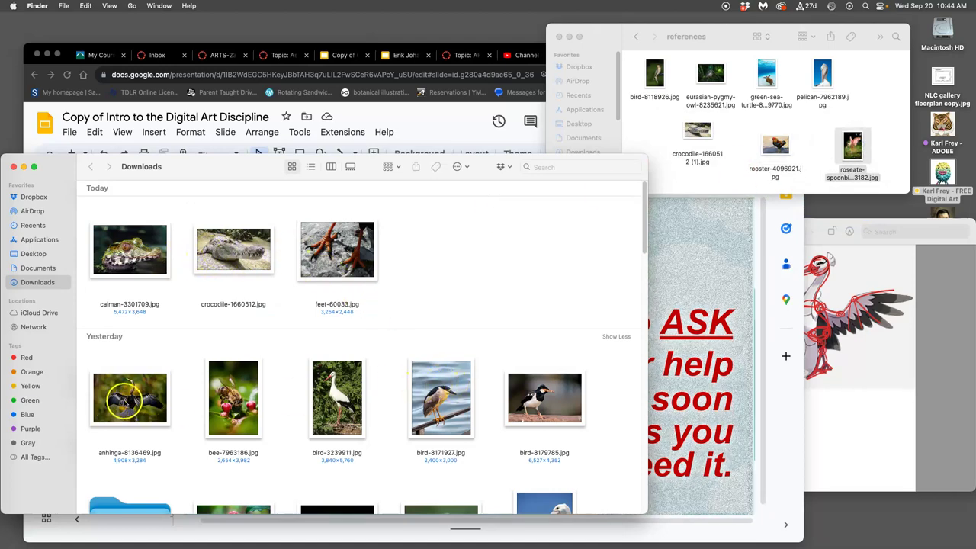
Copy the anhinga, bee and flower-8170351 photos into references
left_click_drag(125, 404, 650, 126)
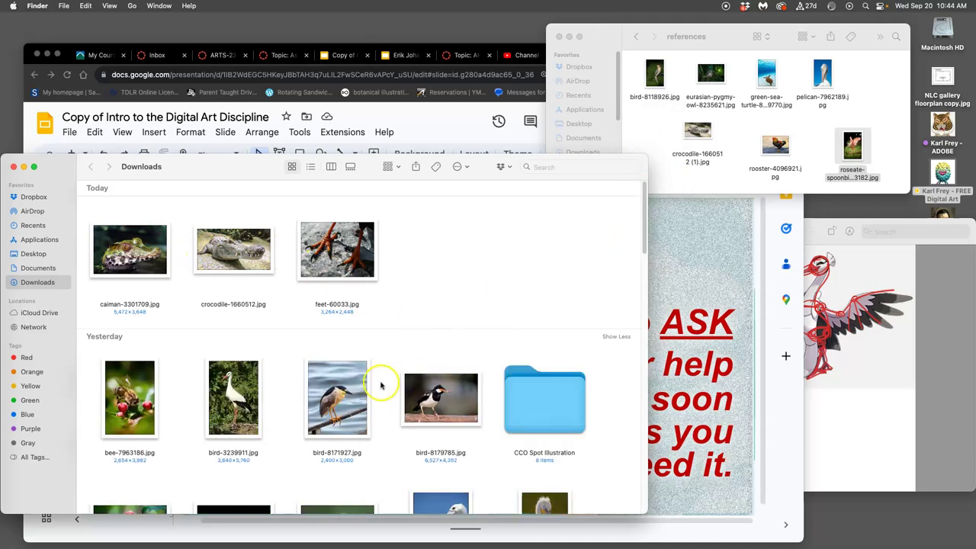
scroll(343, 383, "down", 2)
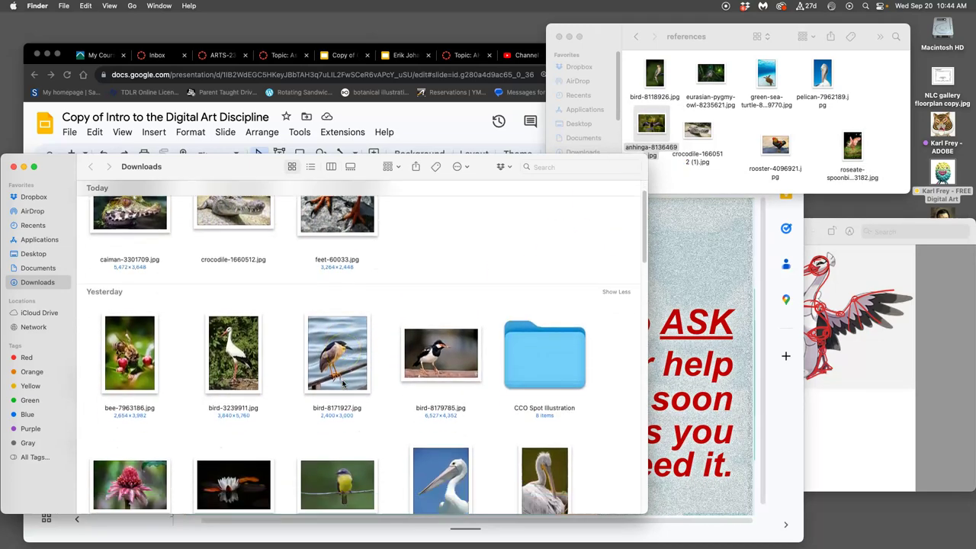
scroll(343, 384, "down", 1)
left_click_drag(141, 343, 820, 141)
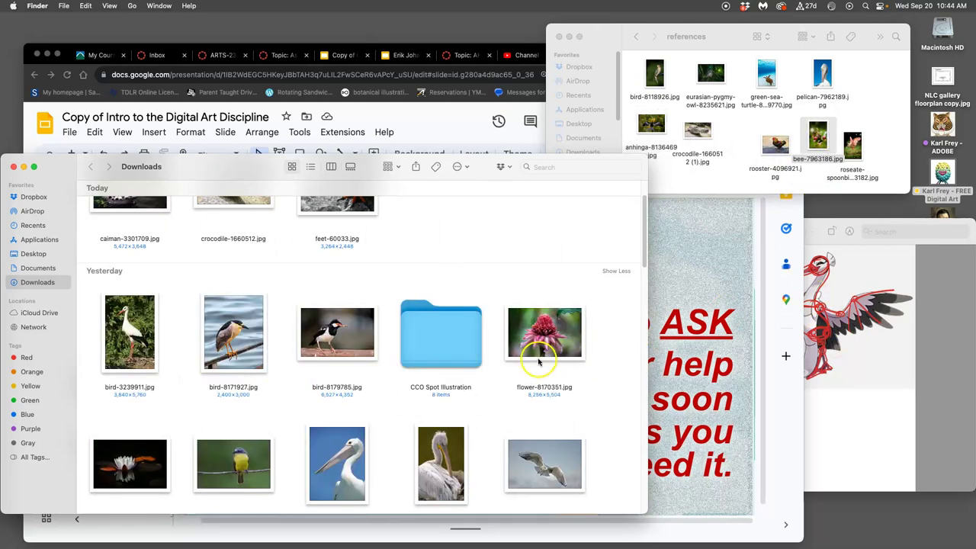
scroll(527, 366, "down", 1)
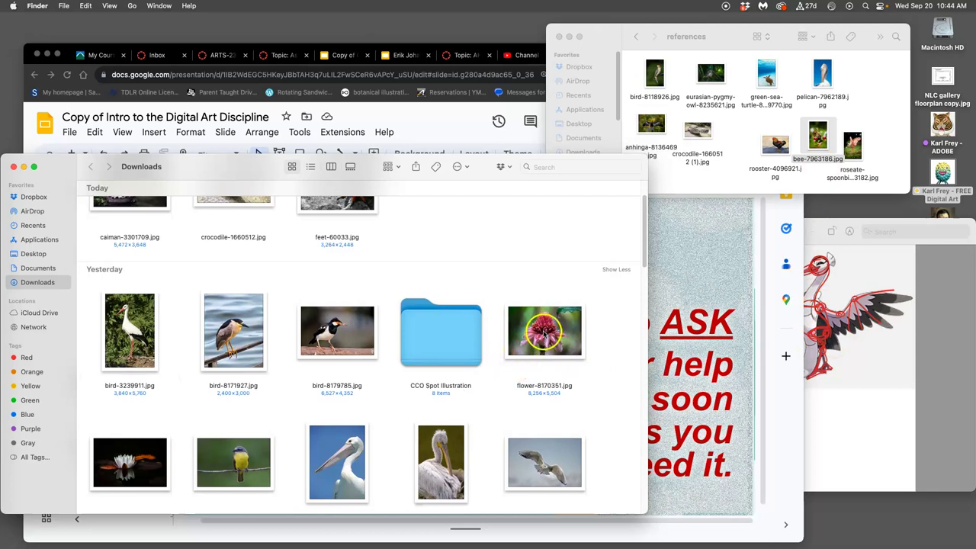
left_click_drag(544, 331, 873, 90)
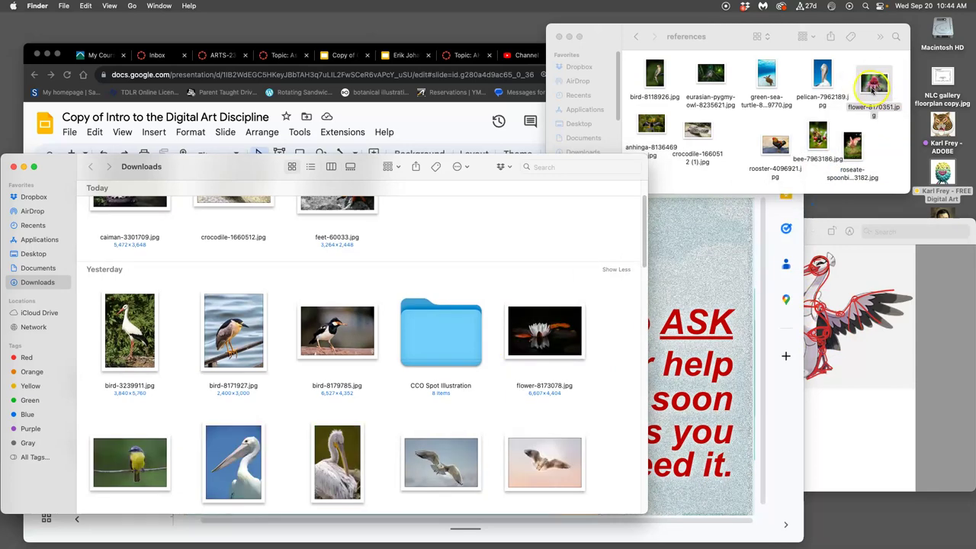
left_click(607, 318)
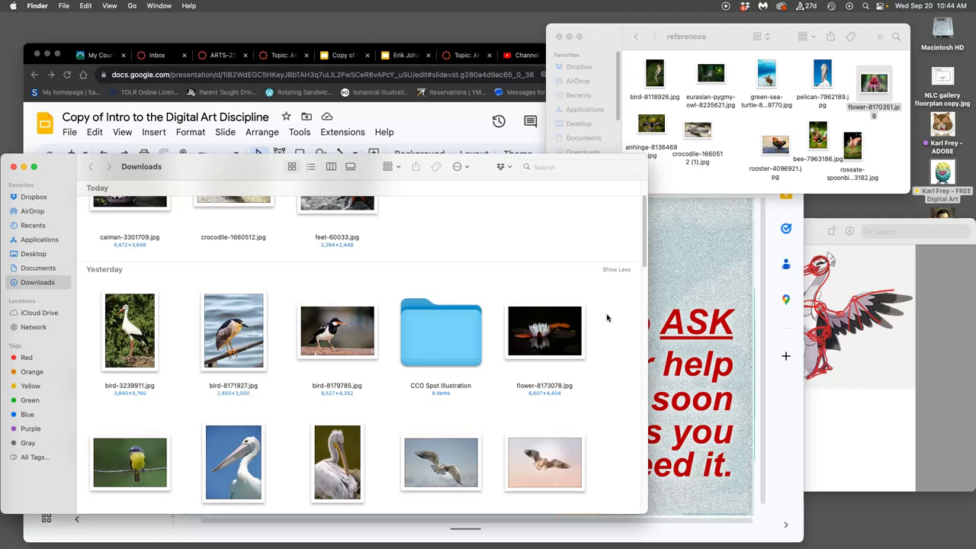
Copy the pelican-2191512 photo into references
scroll(553, 381, "down", 3)
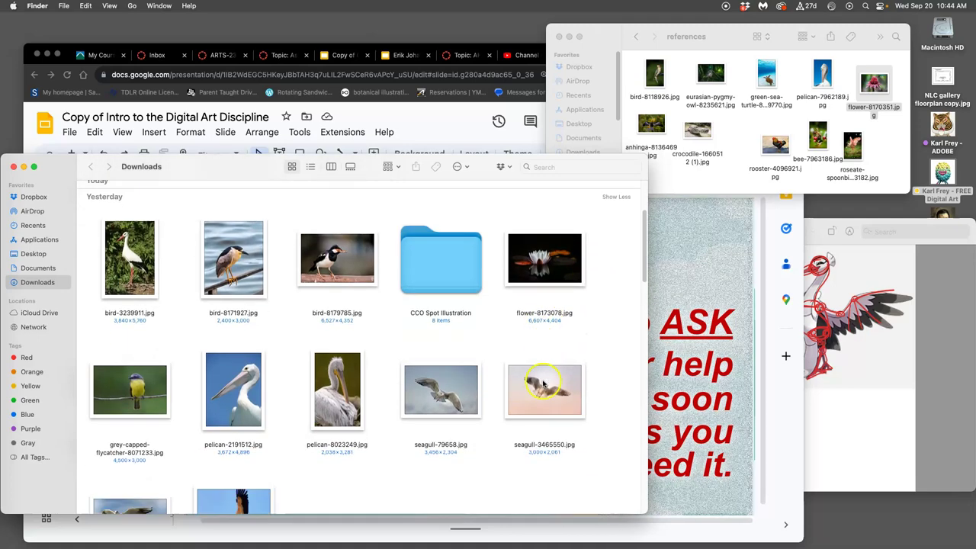
scroll(544, 383, "down", 2)
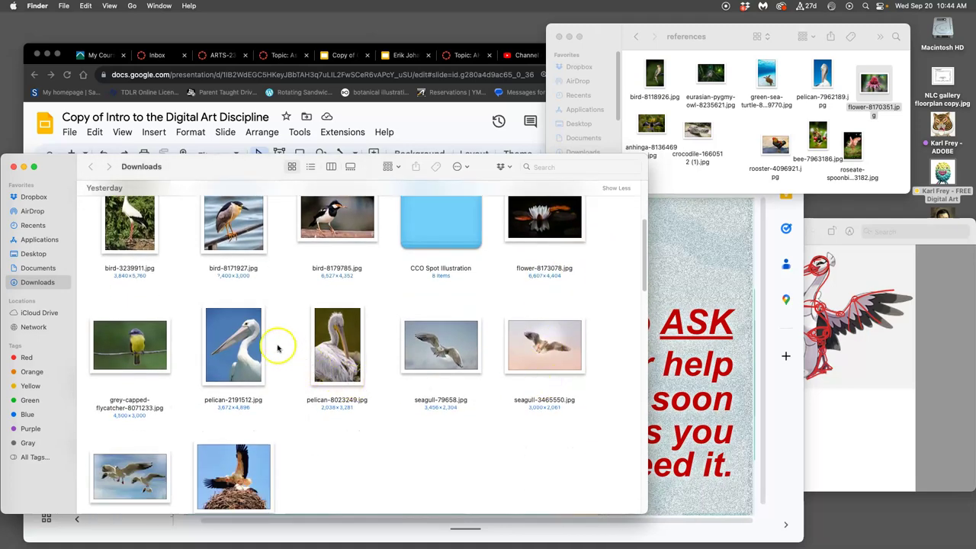
left_click_drag(263, 347, 748, 142)
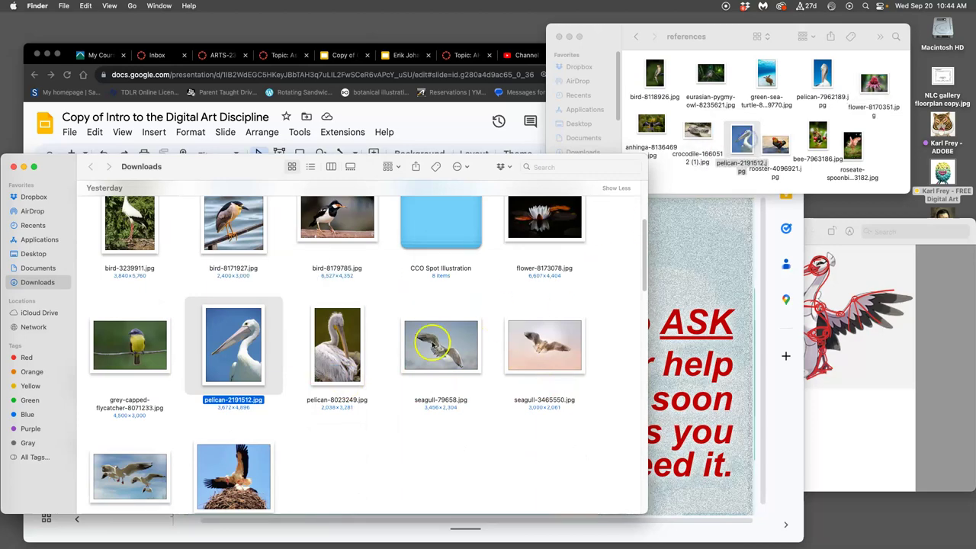
Preview the seagull-79658 and seagulls-659344 photos, then copy seagulls-659344 into references
scroll(301, 286, "down", 2)
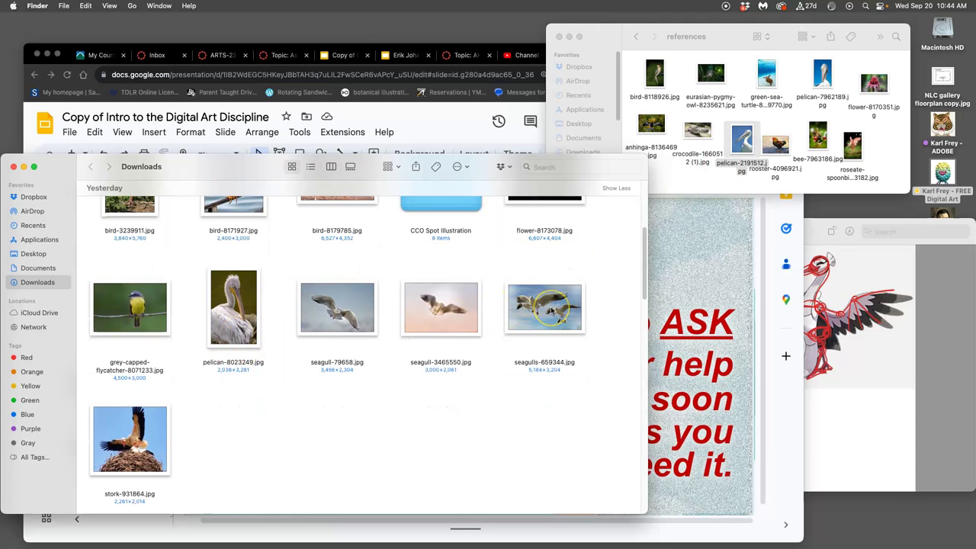
double_click(352, 322)
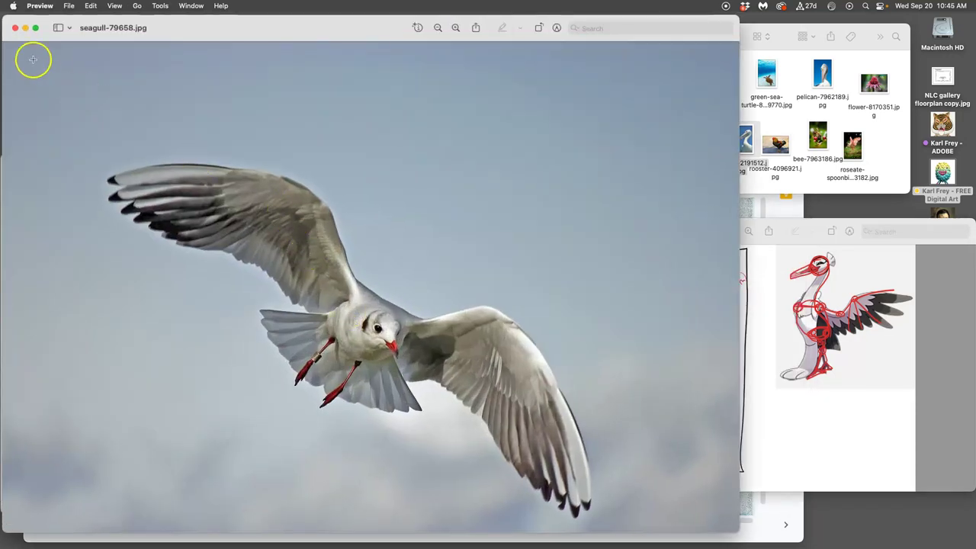
left_click(16, 29)
left_click(546, 294)
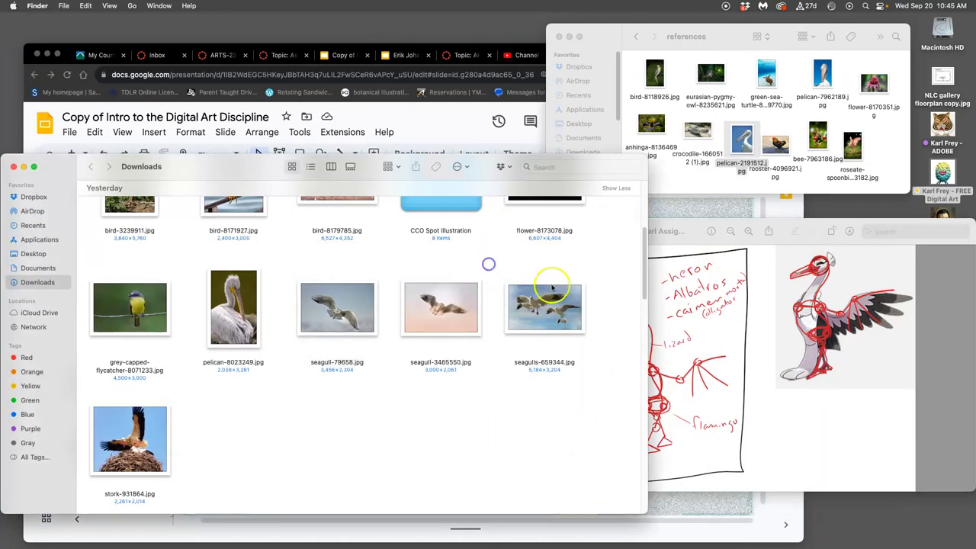
double_click(544, 304)
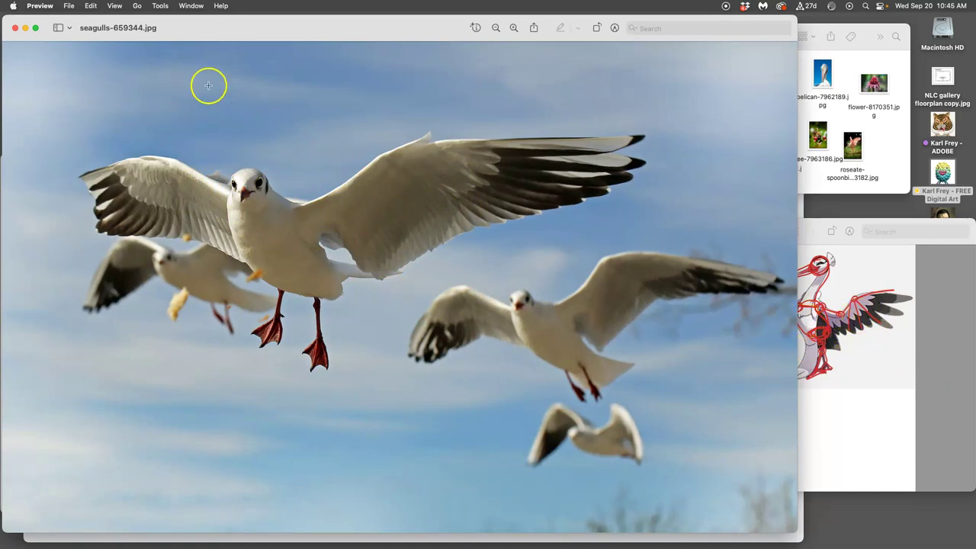
left_click(14, 28)
left_click(472, 267)
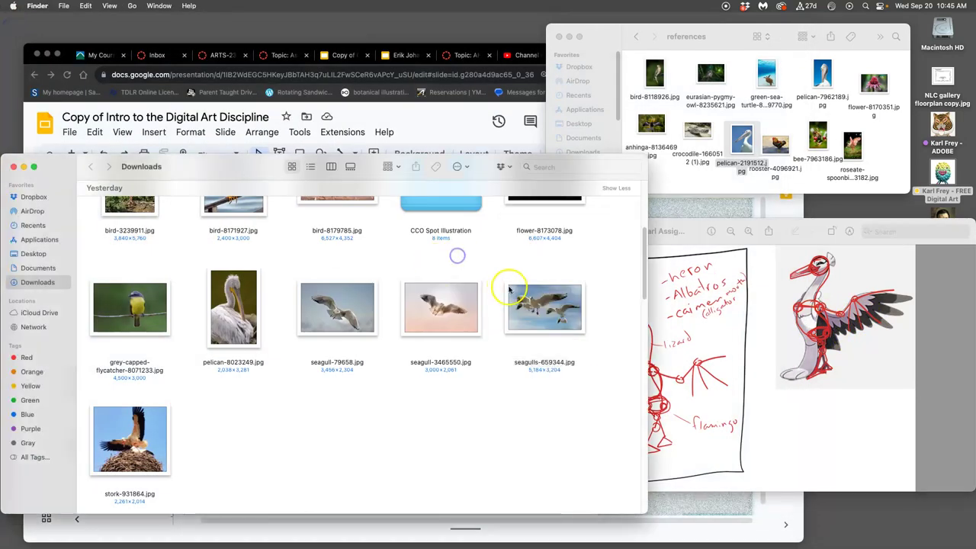
left_click(532, 299)
left_click_drag(532, 299, 746, 116)
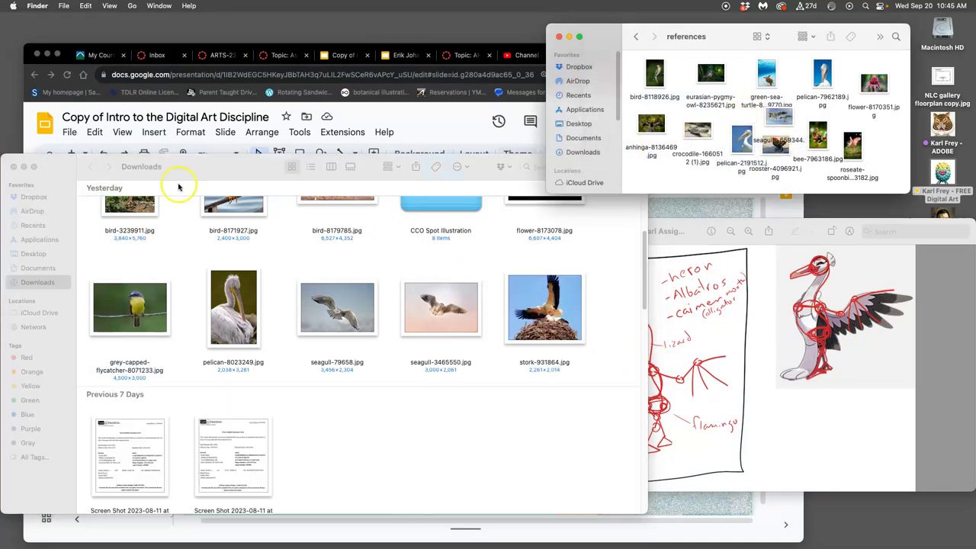
Minimize the Downloads window and the Slides browser window
left_click(24, 167)
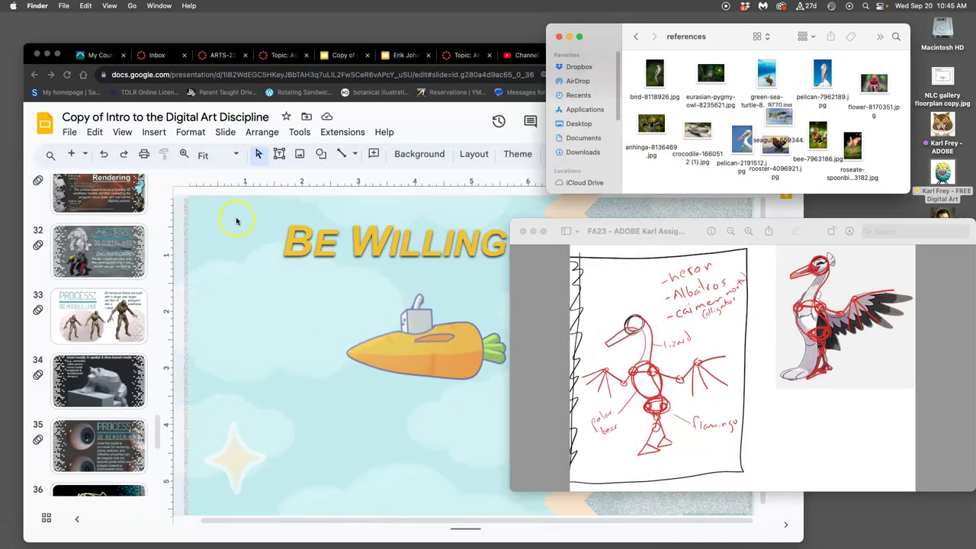
left_click(349, 44)
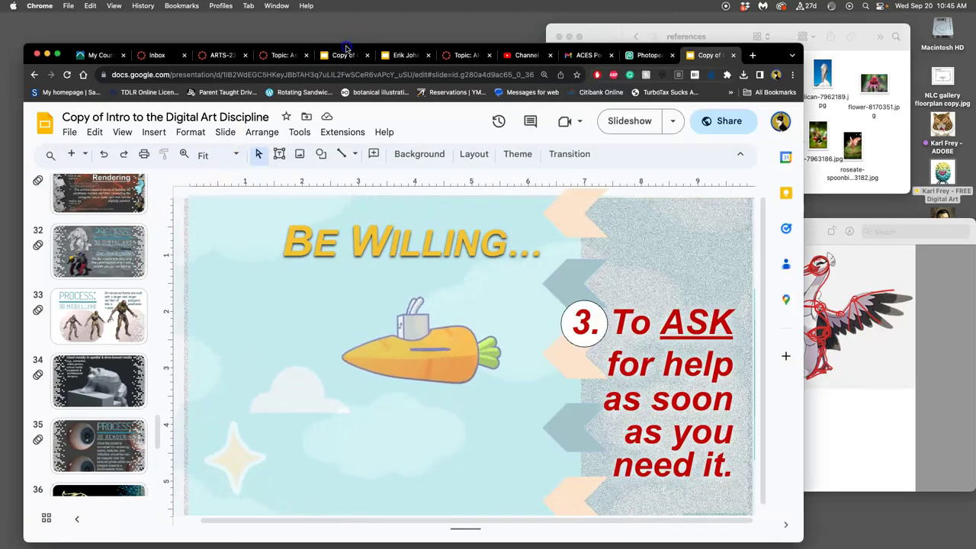
left_click(47, 55)
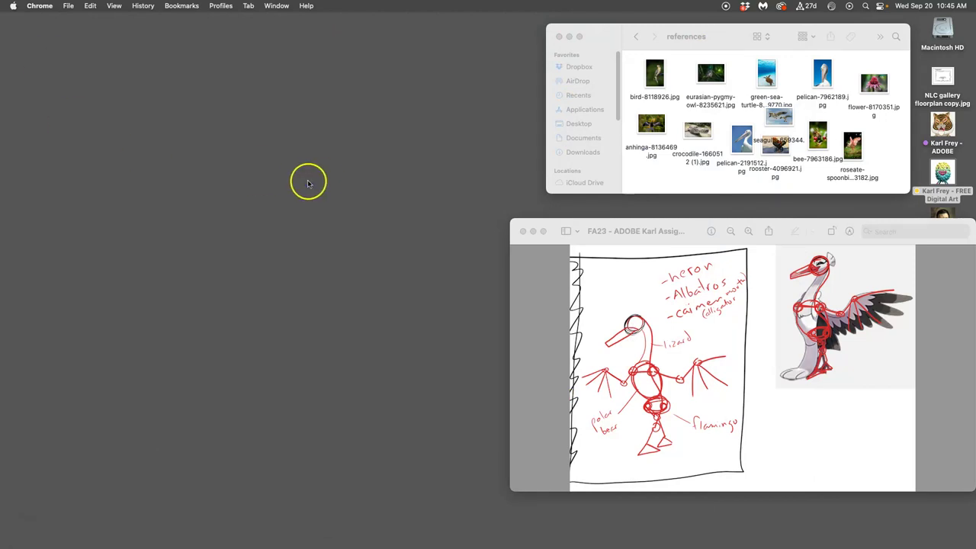
left_click(308, 183)
Resize the creature sketch Preview window and move it to the lower right
left_click_drag(511, 223, 616, 256)
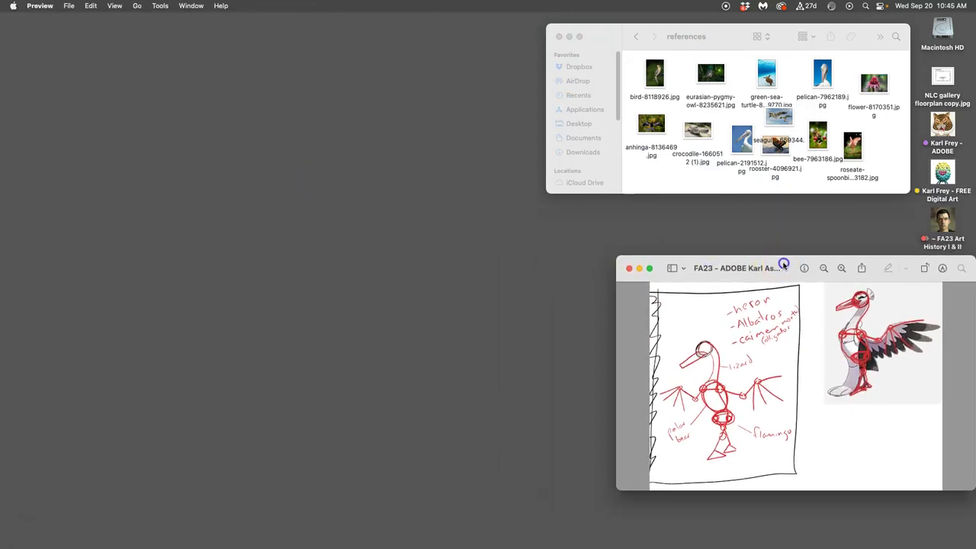
left_click_drag(783, 265, 817, 269)
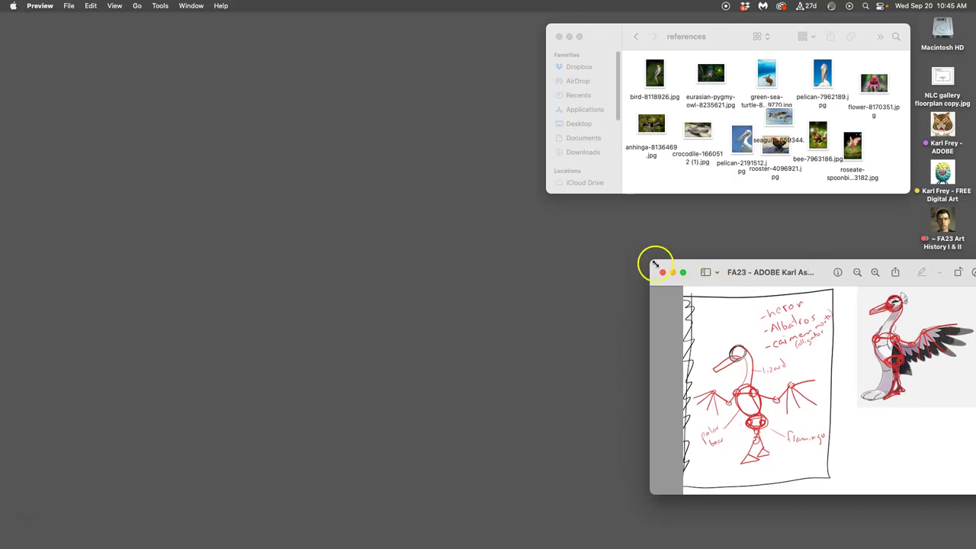
mouse_move(655, 264)
left_mouse_down()
mouse_move(699, 272)
mouse_move(646, 254)
left_mouse_up()
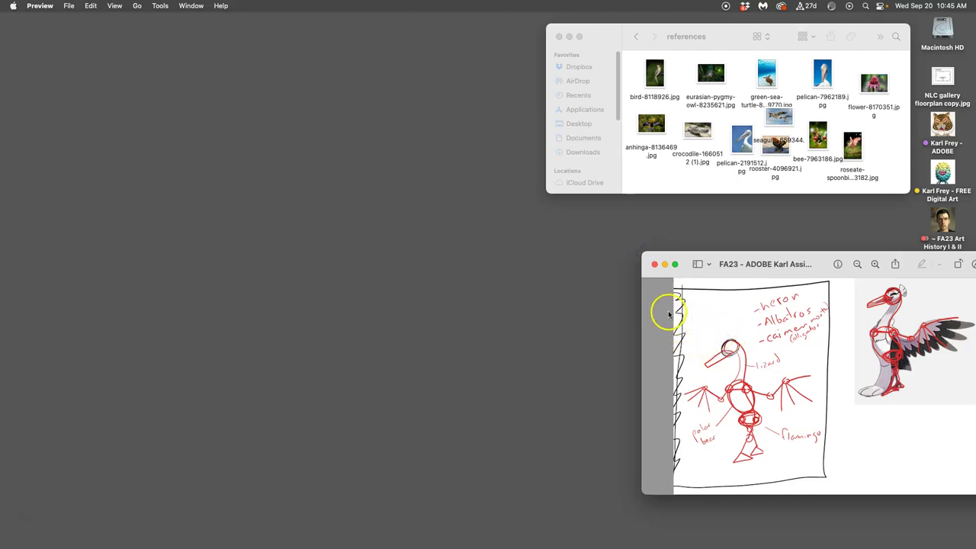
mouse_move(7, 252)
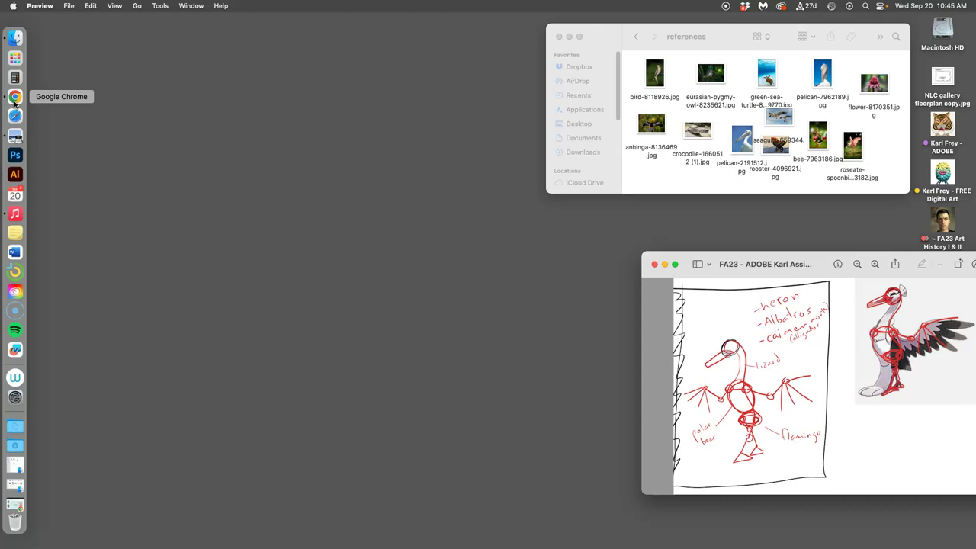
left_click(694, 328)
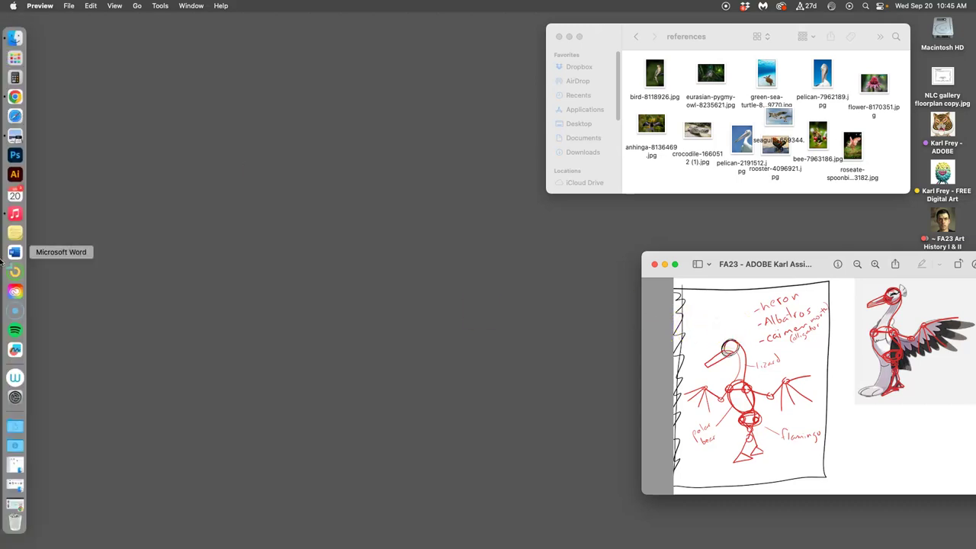
left_click(748, 364)
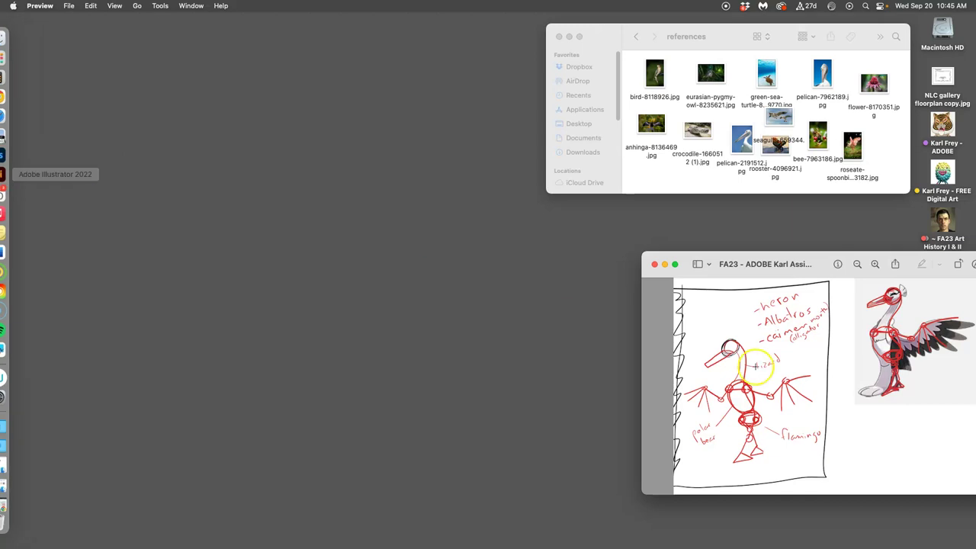
Go back to Assign 2 and open the creature sketch .psd in Photoshop 2024
left_click(748, 181)
left_click(637, 37)
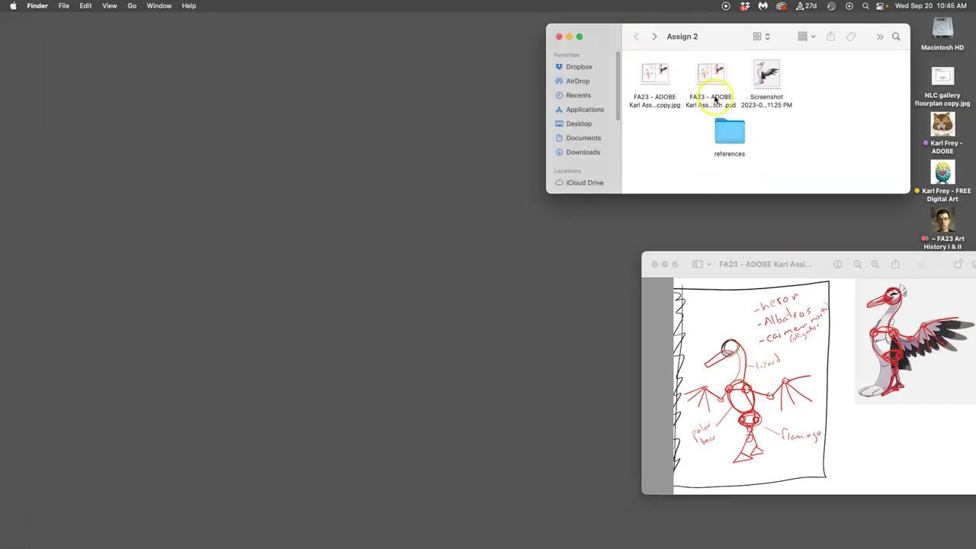
left_click(712, 77)
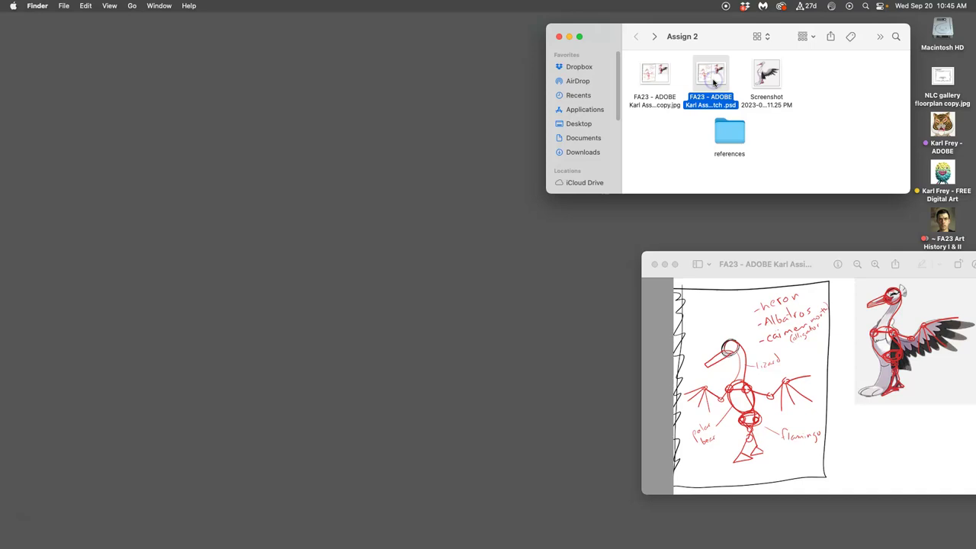
double_click(714, 83)
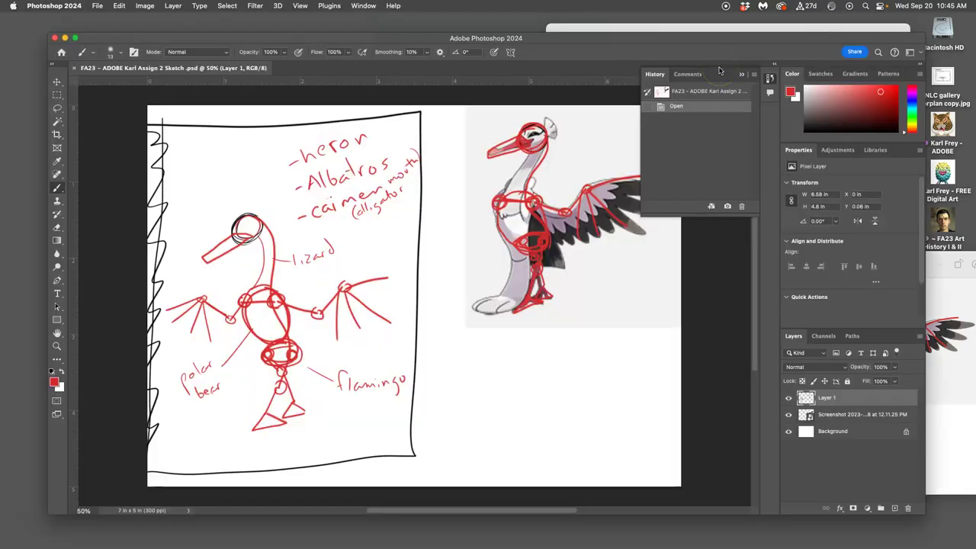
Crop the sketch to 3.47 × 3.75 in around the creature, then flatten the image
left_click(56, 136)
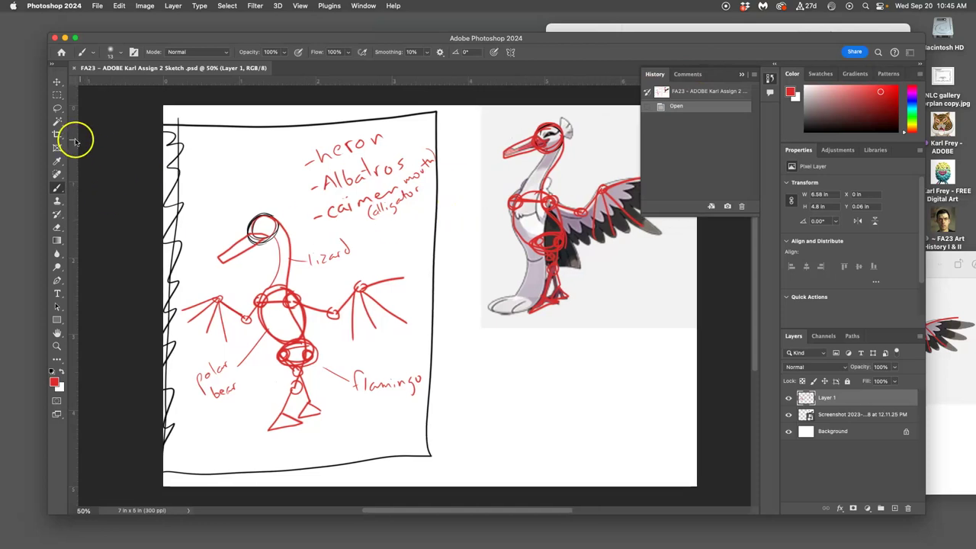
left_click_drag(163, 107, 169, 148)
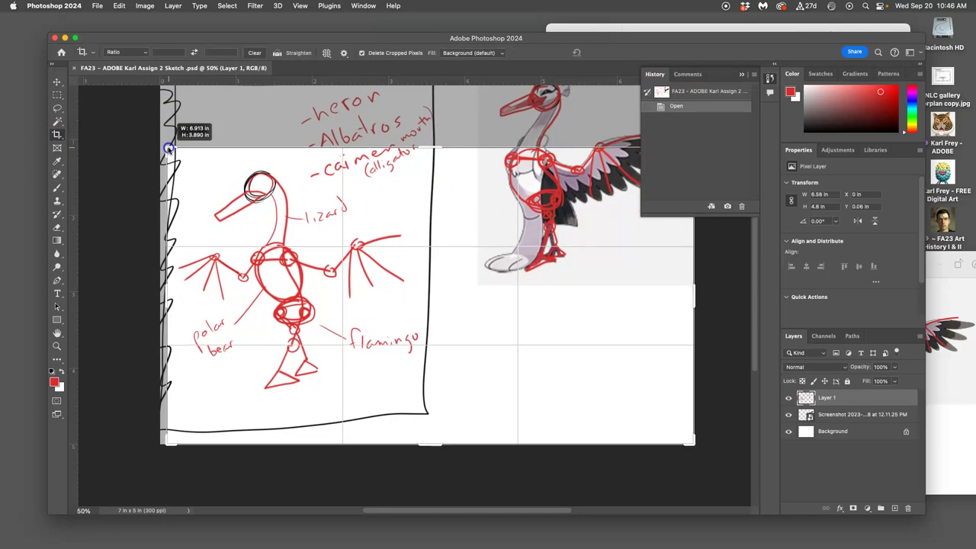
mouse_move(696, 444)
left_mouse_down()
mouse_move(652, 503)
mouse_move(545, 435)
mouse_move(562, 440)
left_mouse_up()
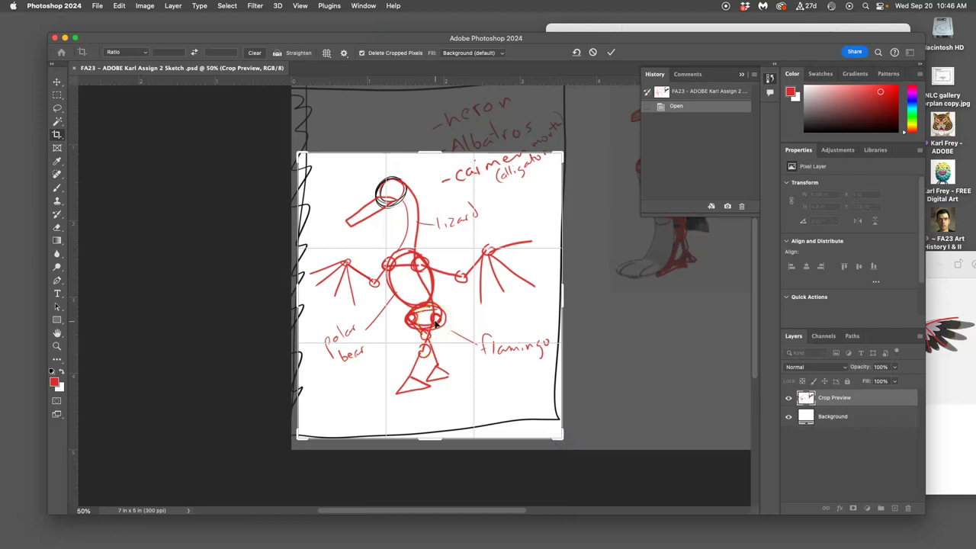
key("Return")
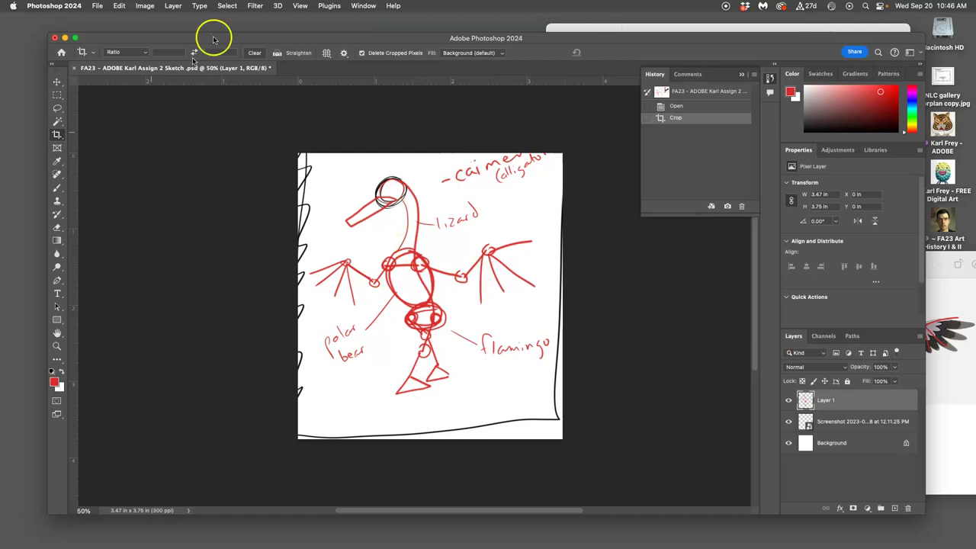
left_click(174, 7)
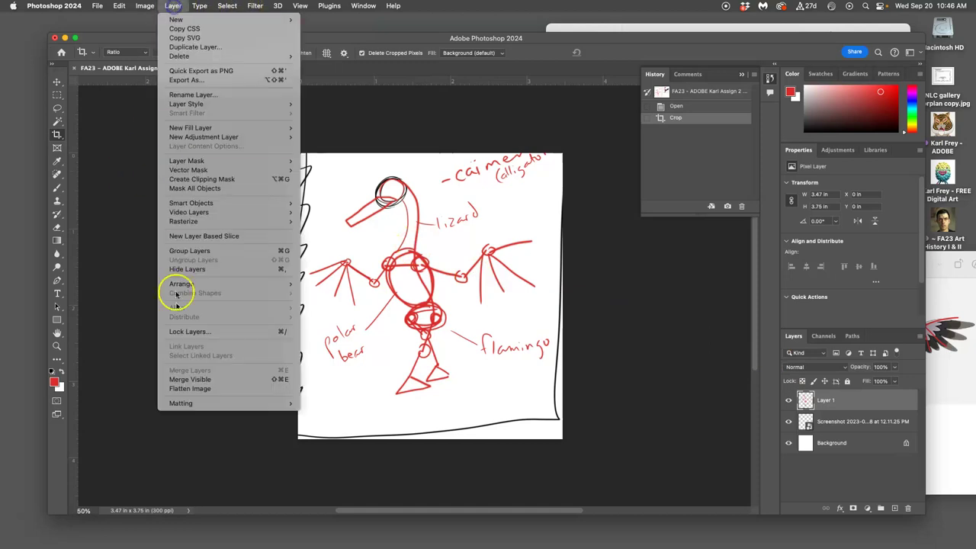
left_click(175, 391)
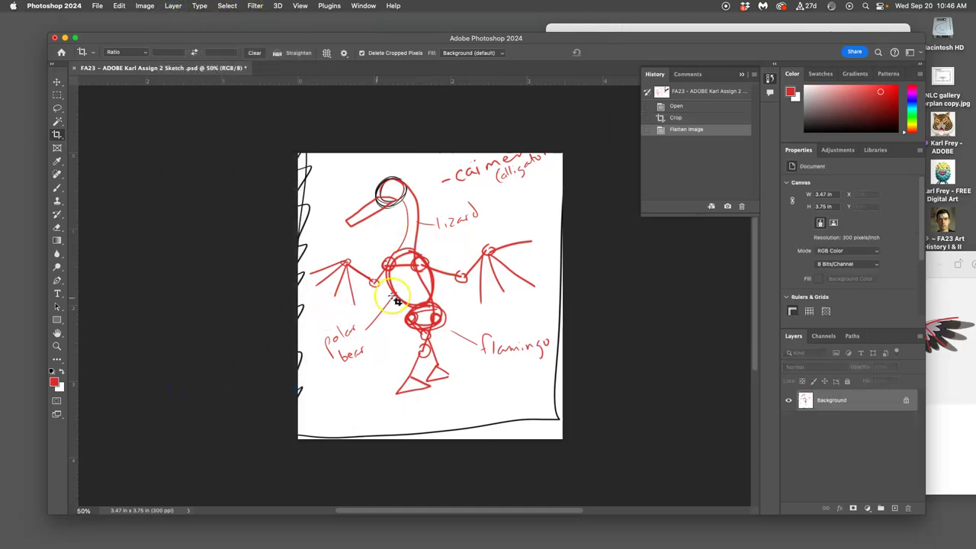
Drag guides from the rulers onto the sketch's top, left, bottom and right edges
left_click(60, 83)
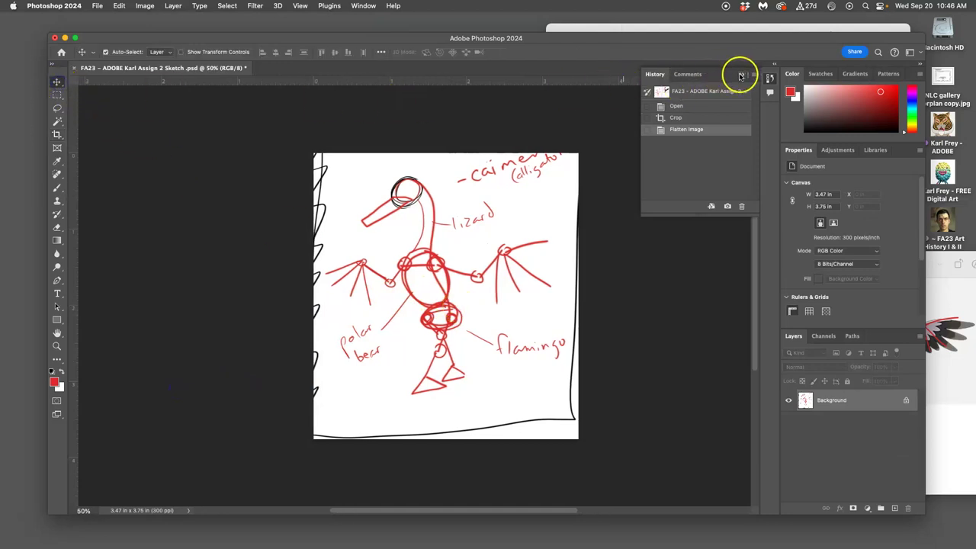
left_click(740, 76)
left_click_drag(462, 81, 457, 153)
left_click_drag(73, 175, 312, 187)
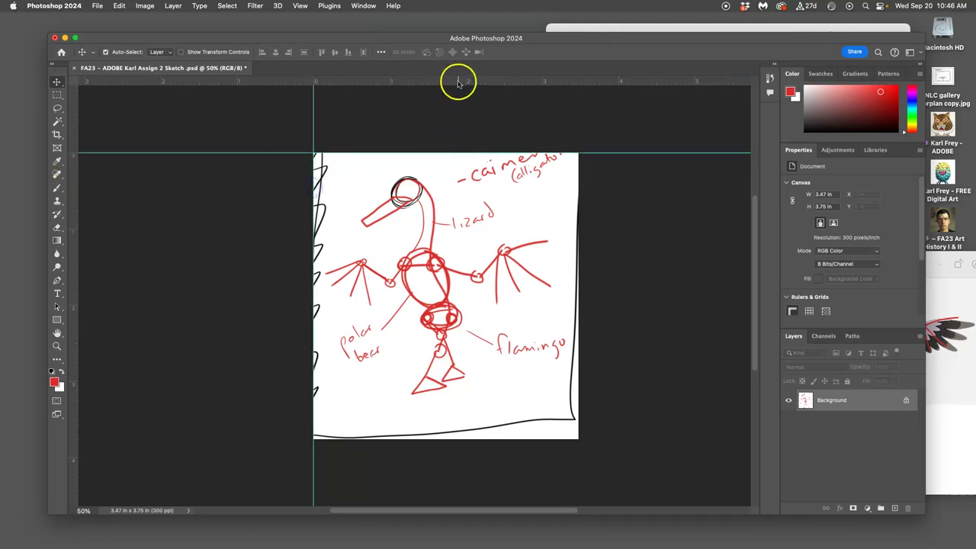
left_click_drag(457, 82, 411, 439)
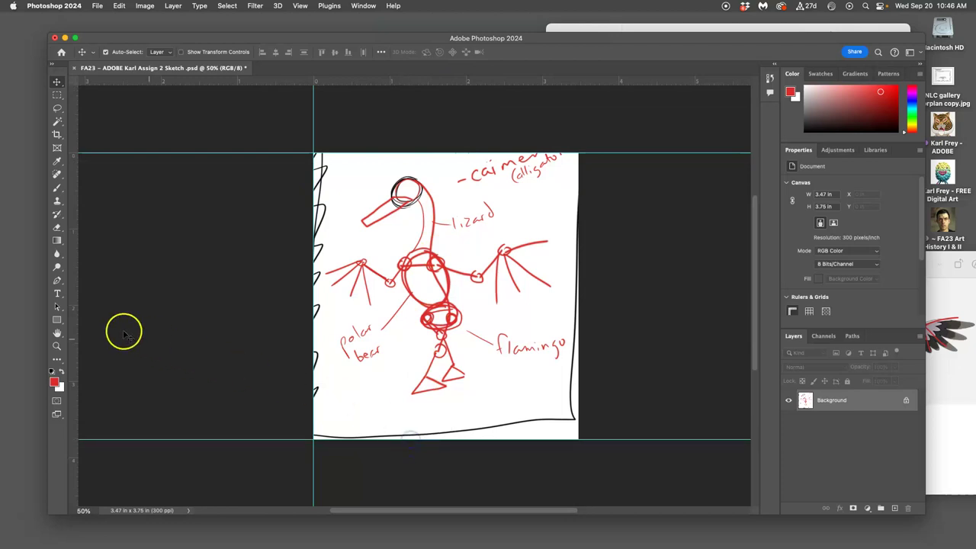
left_click_drag(75, 321, 579, 381)
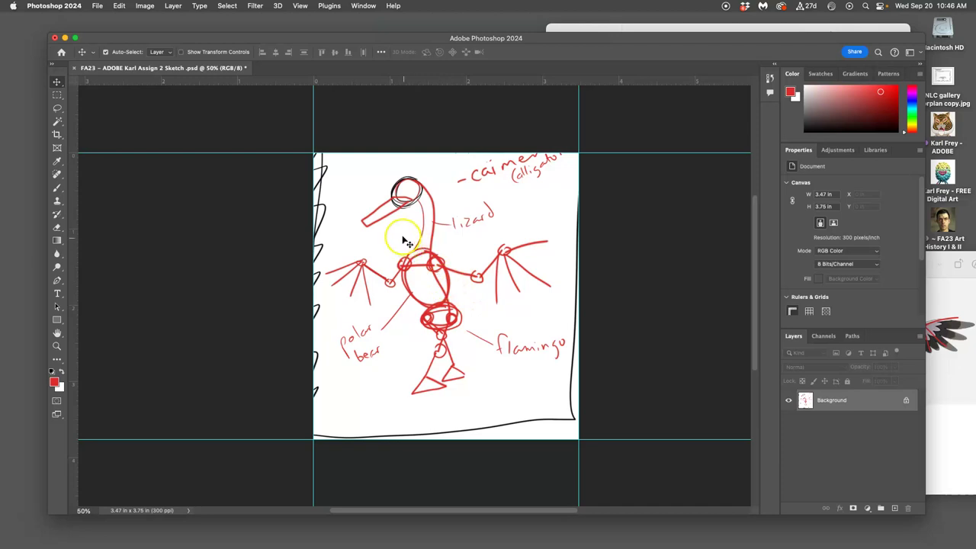
Set Image Size to 10 in width at 350 pixels/inch, then zoom out to the whole canvas
left_click(146, 6)
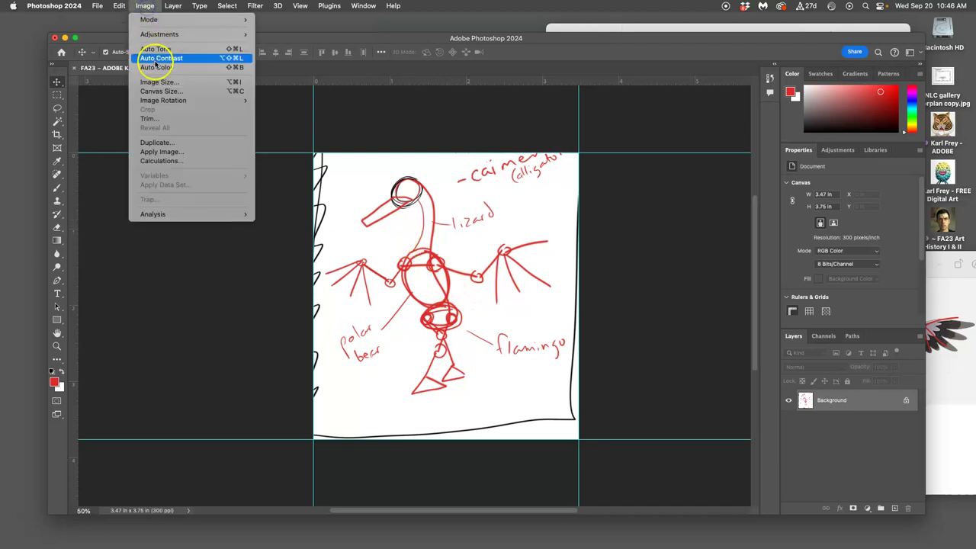
left_click(157, 81)
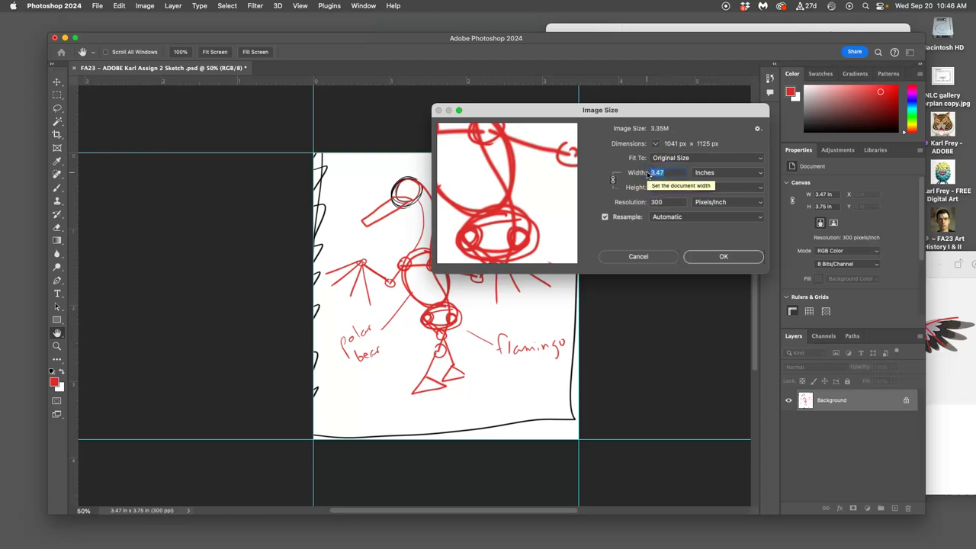
type("10")
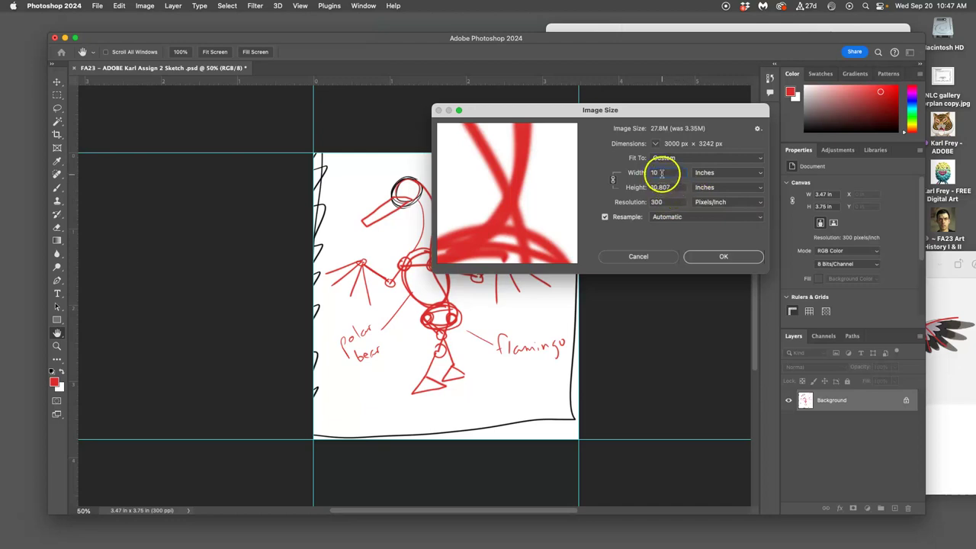
type("8")
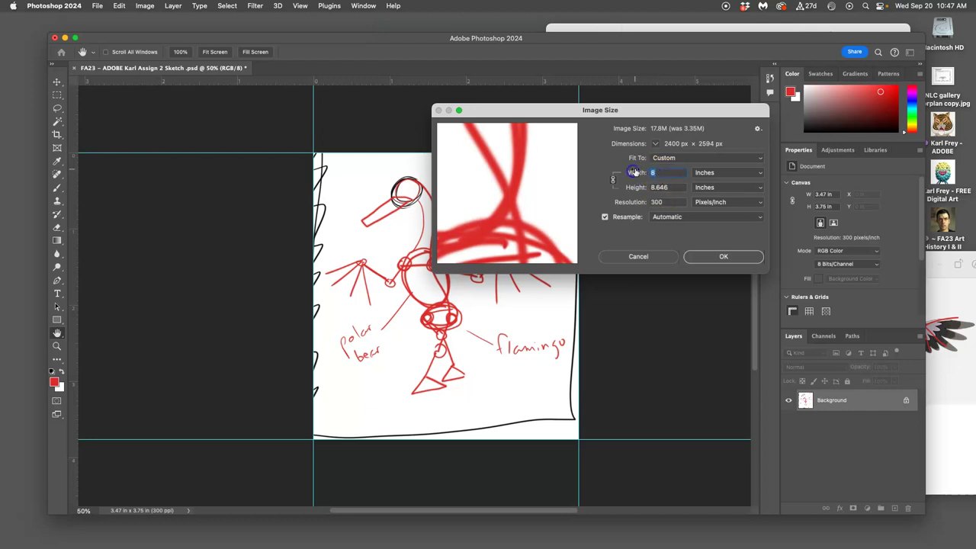
type("10")
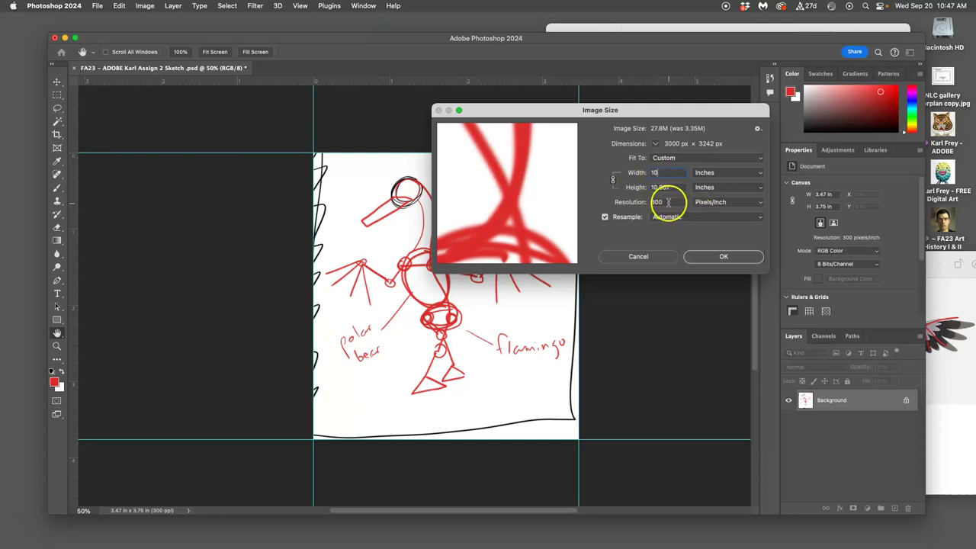
double_click(654, 202)
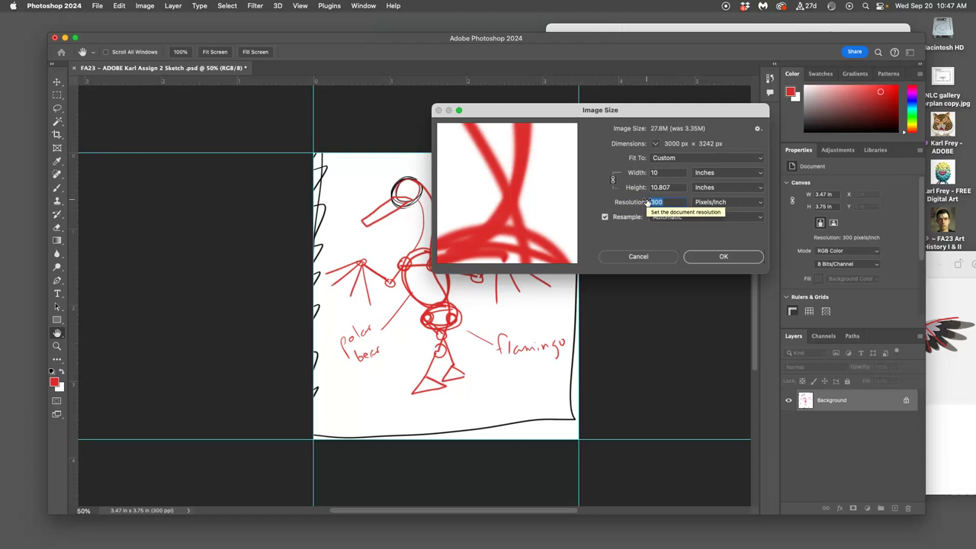
type("350")
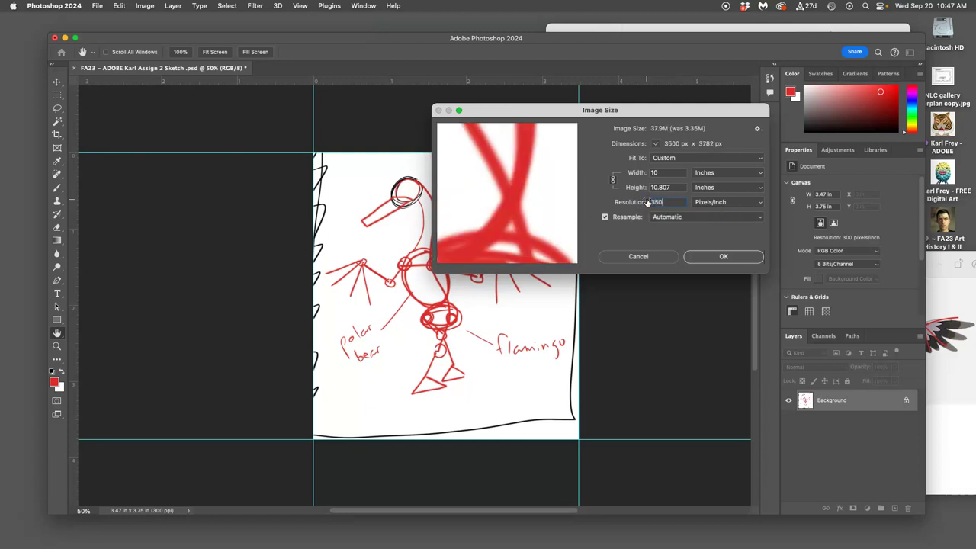
left_click(717, 257)
scroll(608, 293, "right", 1)
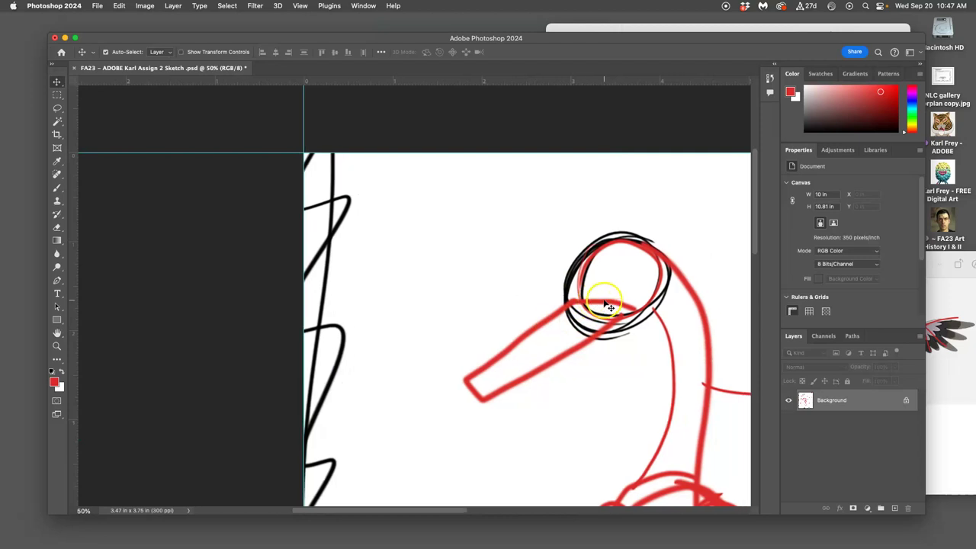
key("super+minus")
key("super+minus")
key("super+minus")
key("super+minus")
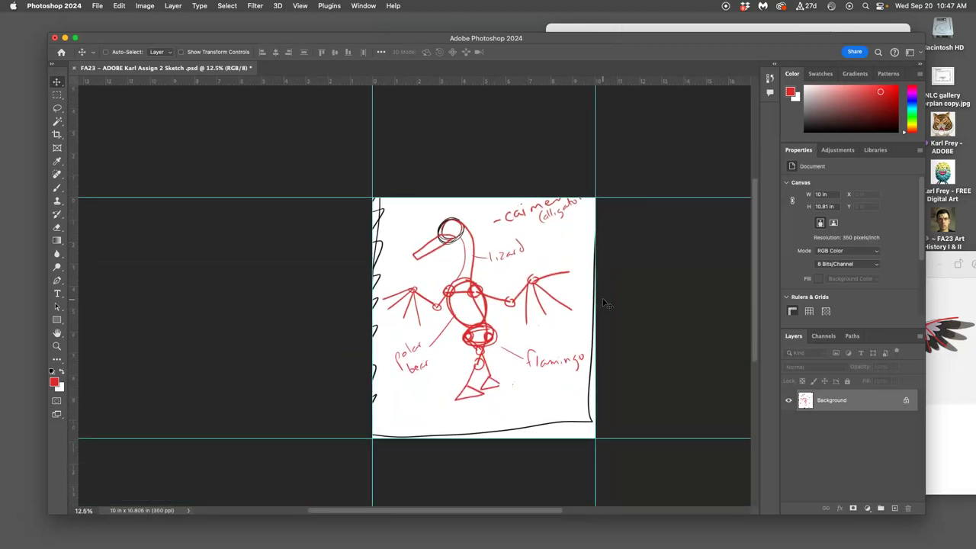
key("super+minus")
key("super+minus")
key("super+minus")
scroll(603, 303, "right", 1)
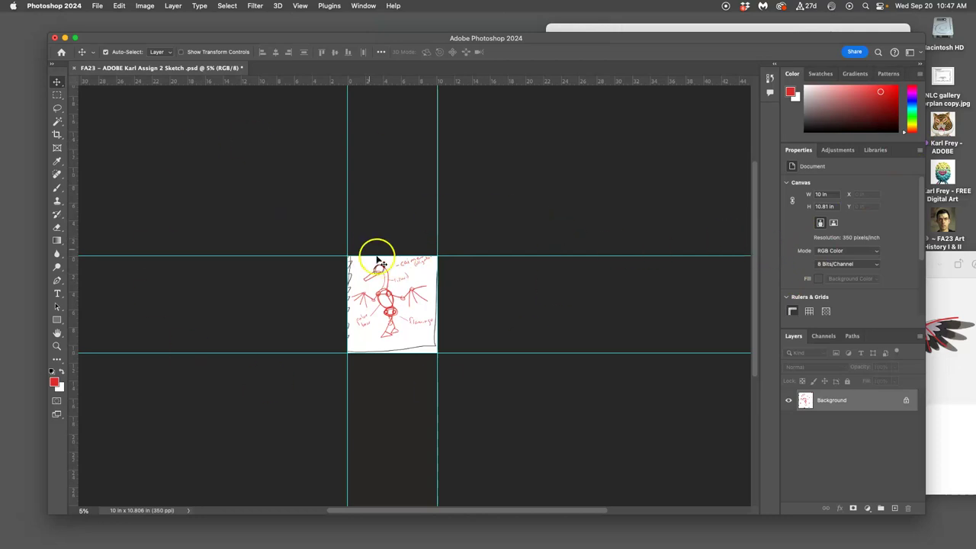
Open Canvas Size for the 10 × 10.806 inch sketch and select the Height value
left_click(145, 6)
left_click(161, 92)
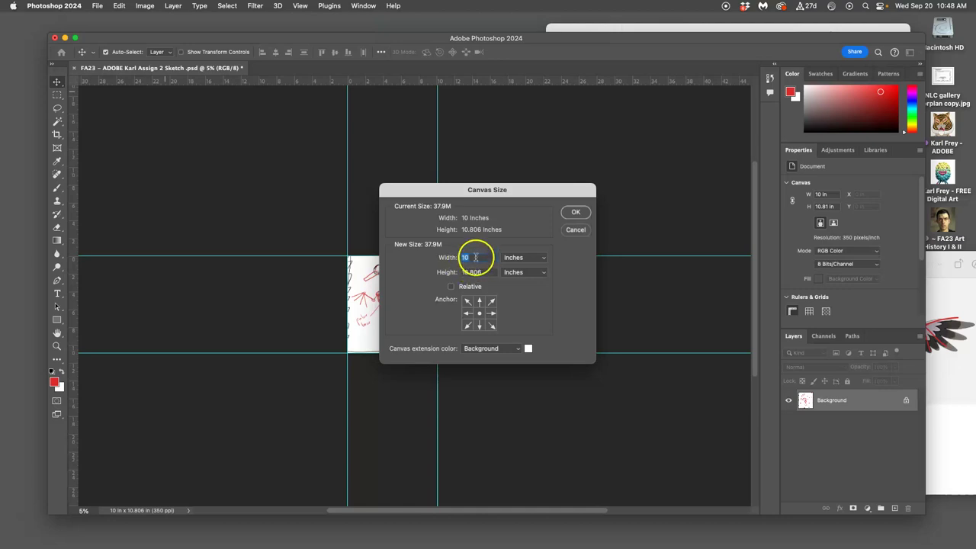
left_click(482, 272)
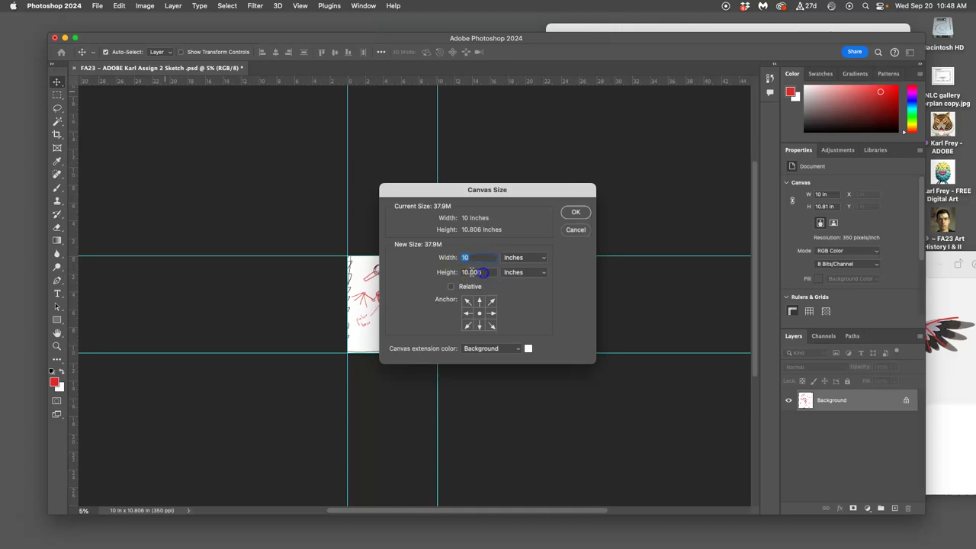